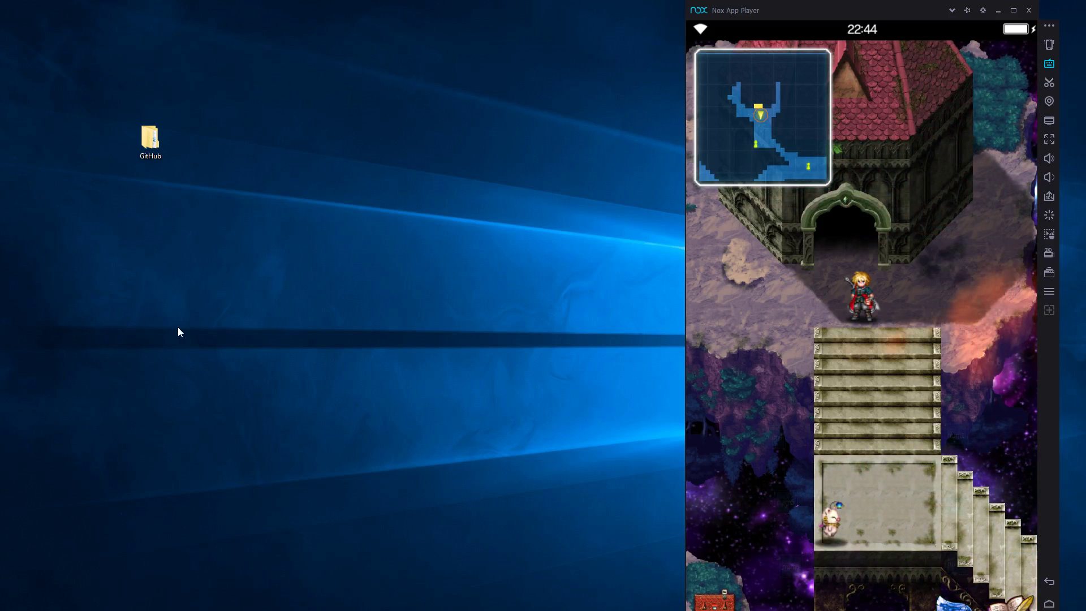
# - Open FFBE Turn Counter.xlsm from GitHub\Public_Share, then close the Explorer window
pyautogui.doubleClick(149, 139)
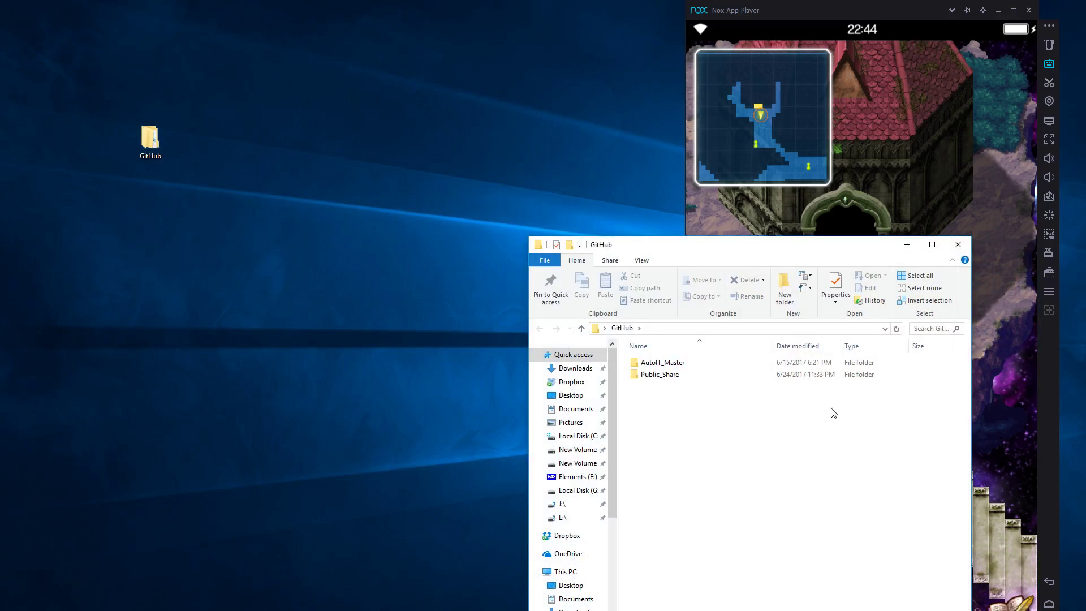
pyautogui.doubleClick(685, 376)
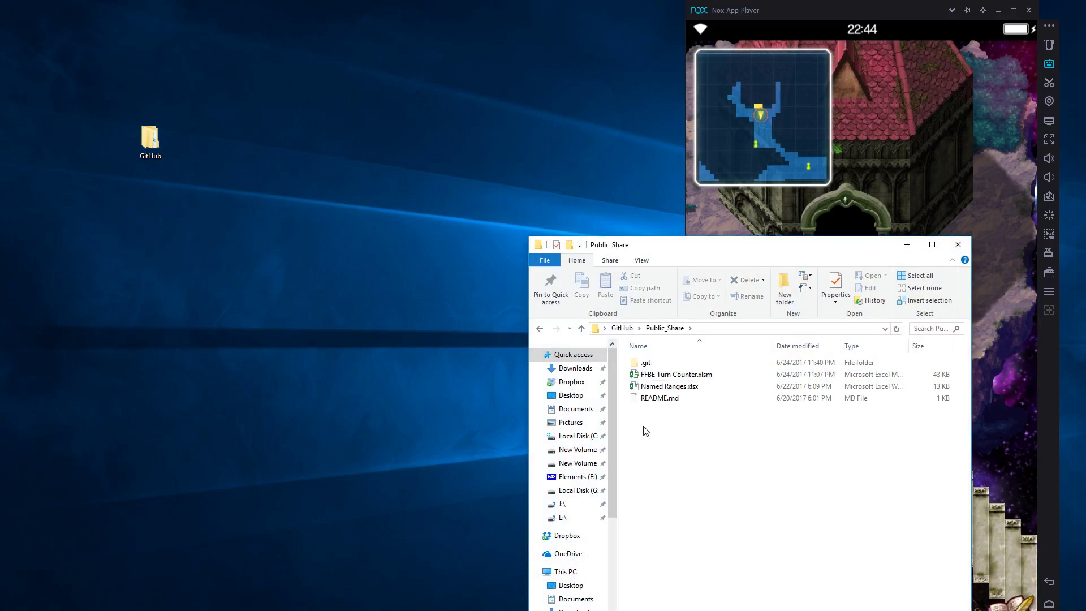
pyautogui.doubleClick(678, 375)
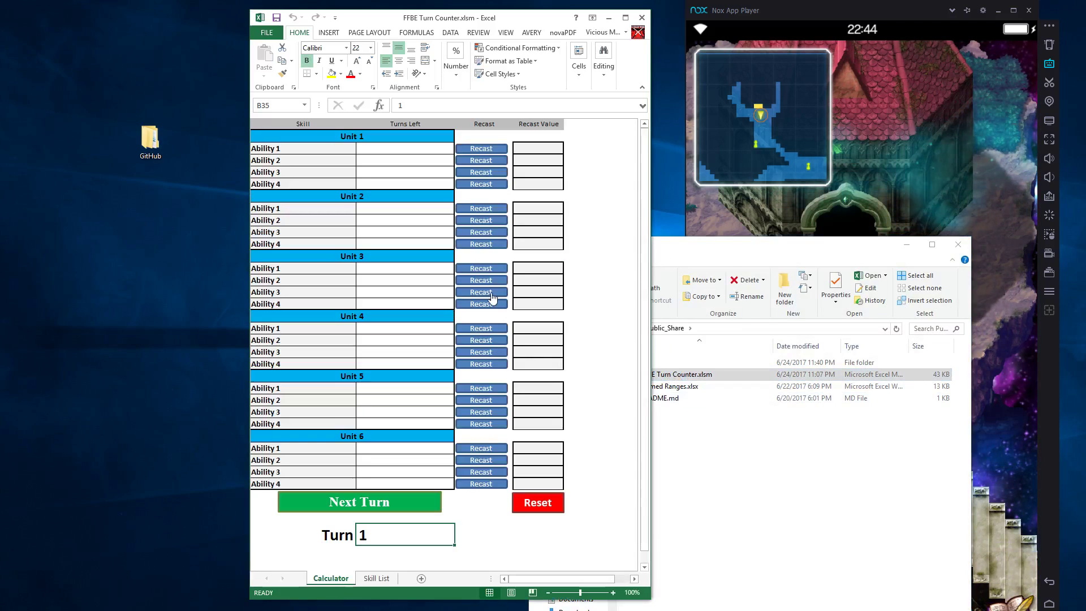
pyautogui.click(727, 266)
pyautogui.hotkey('alt', 'Left')
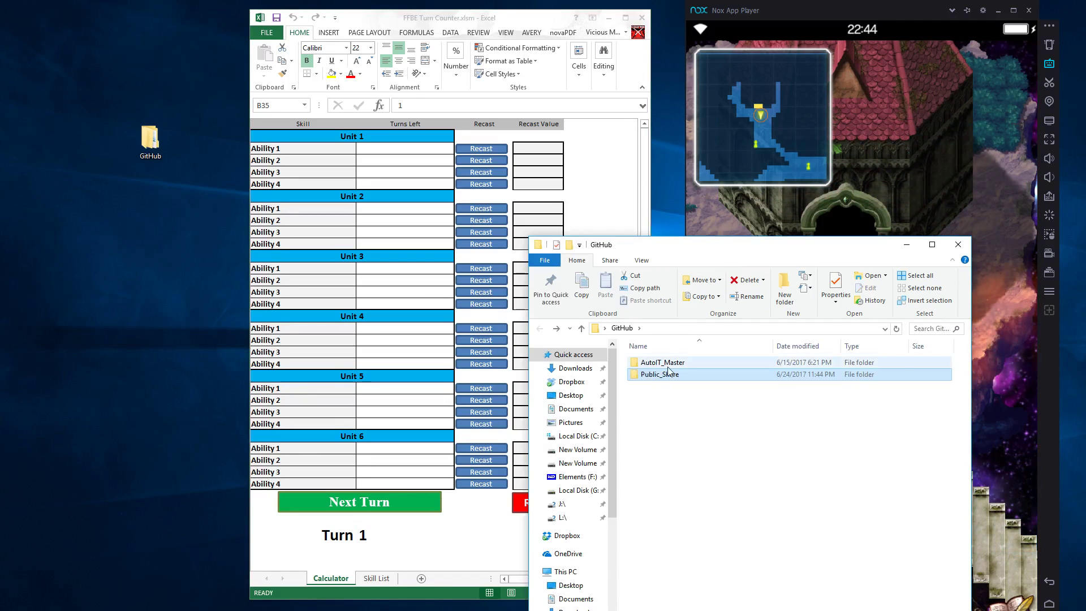
pyautogui.press('Up')
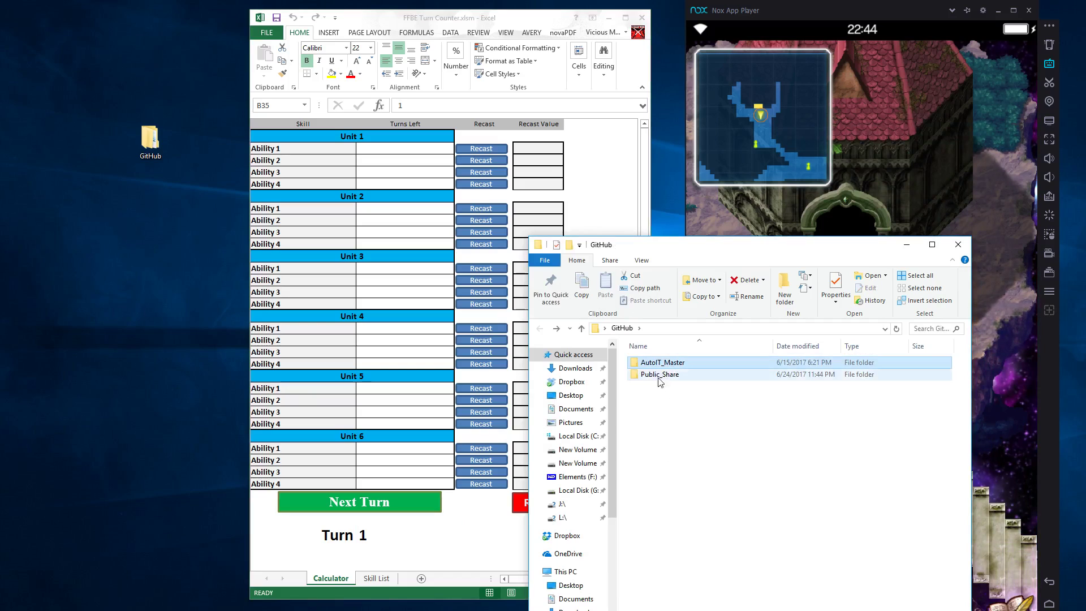
pyautogui.click(671, 378)
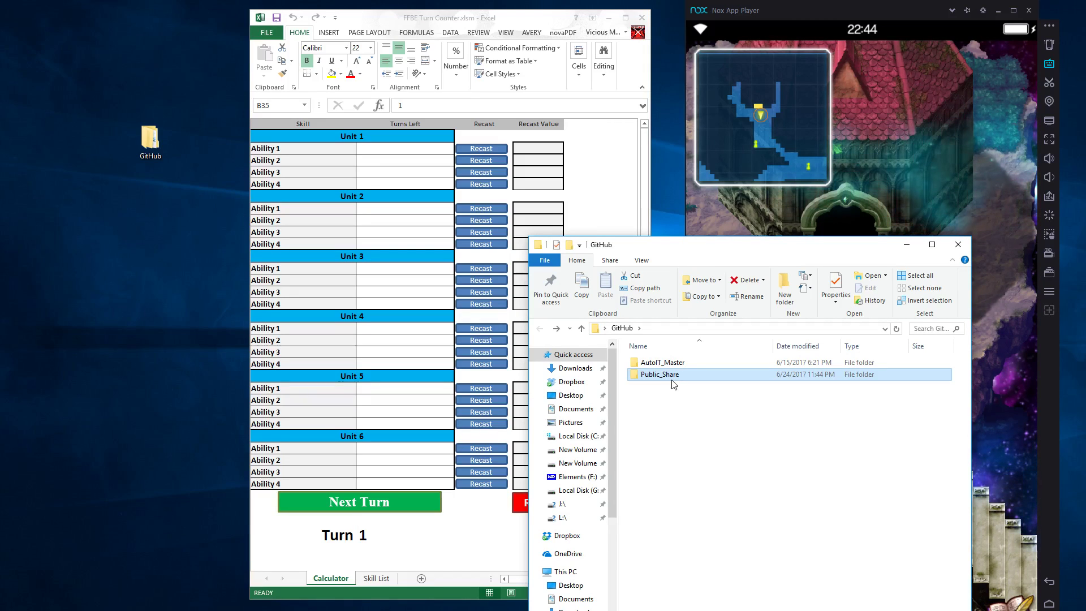
pyautogui.hotkey('alt', 'F4')
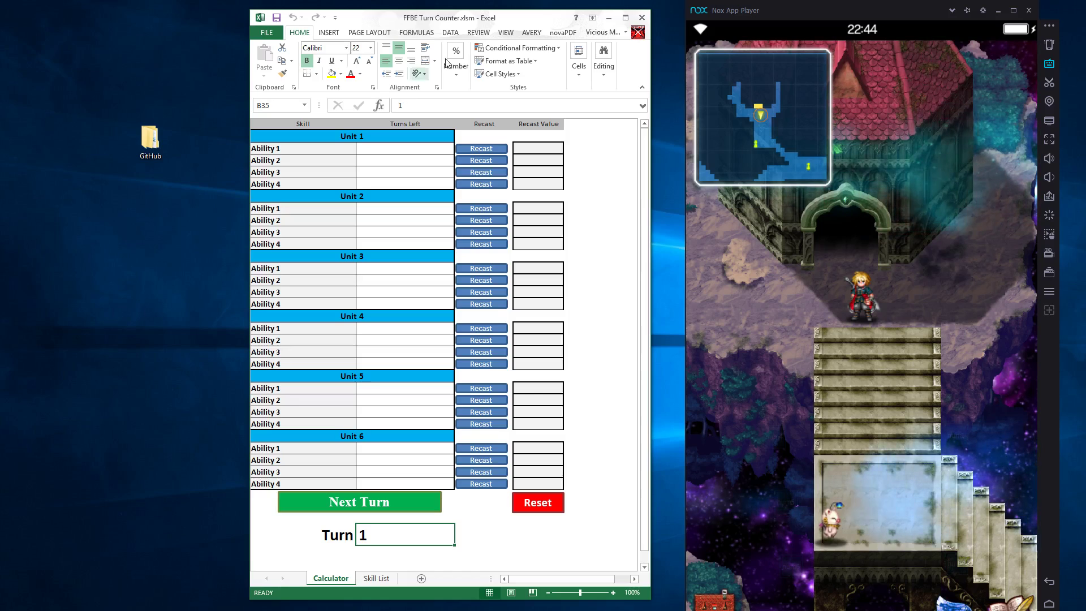
pyautogui.moveTo(447, 18); pyautogui.dragTo(417, 22)
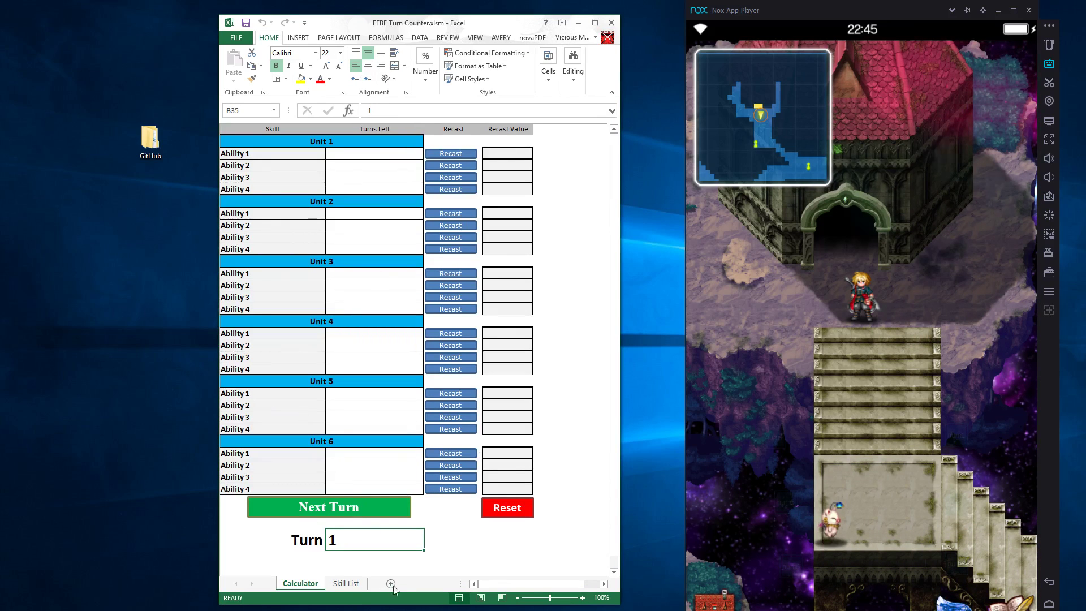
pyautogui.click(345, 583)
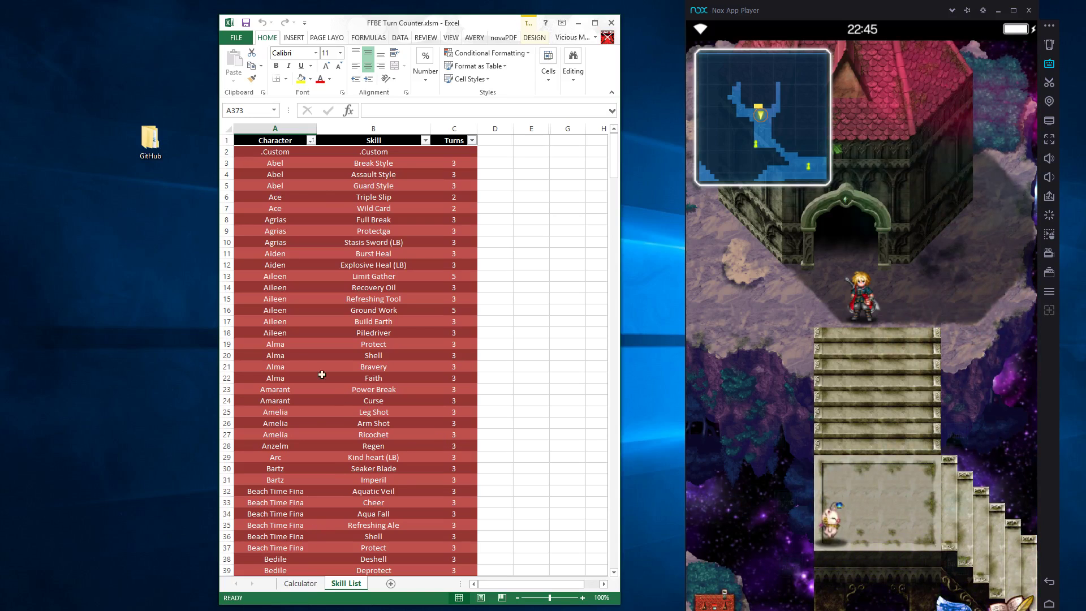
pyautogui.hotkey('ctrl', 'pageup')
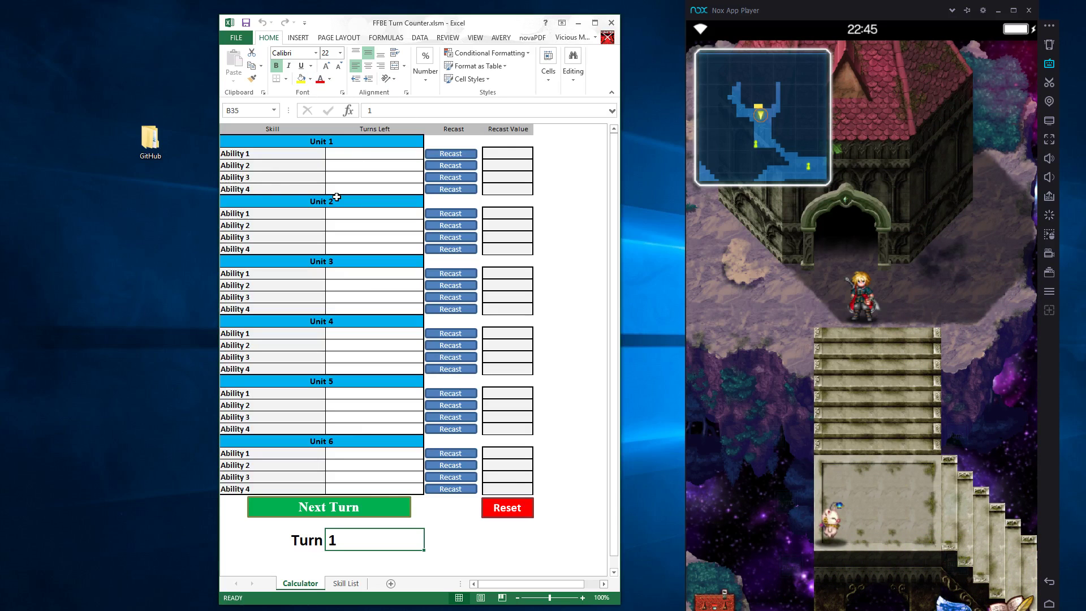
# - Set the Unit 1 character to Leon from the names dropdown
pyautogui.click(367, 143)
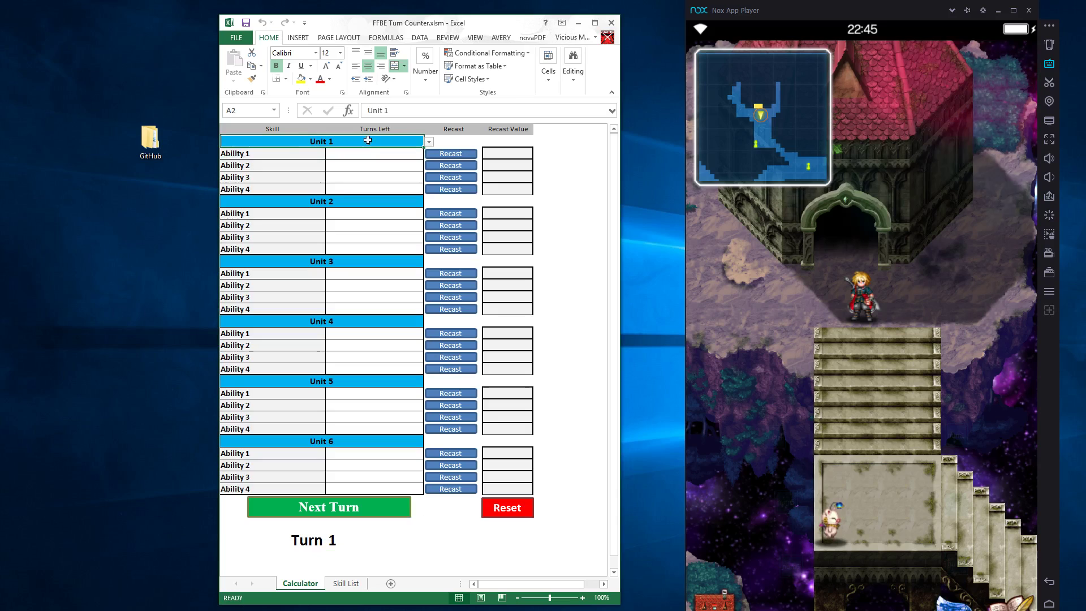
pyautogui.click(430, 142)
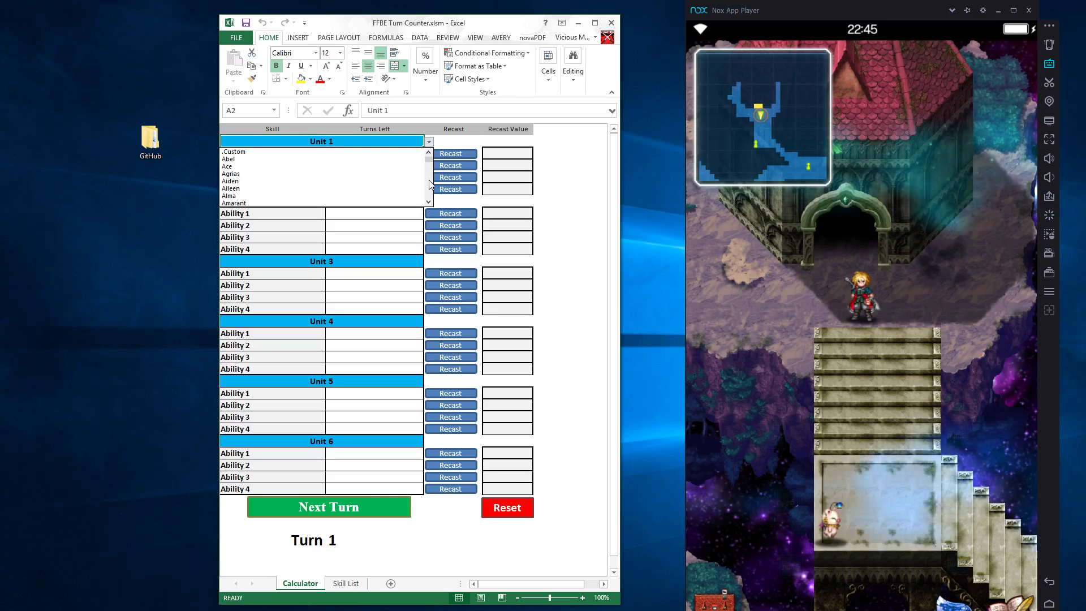
pyautogui.scroll(-20, 430, 184)
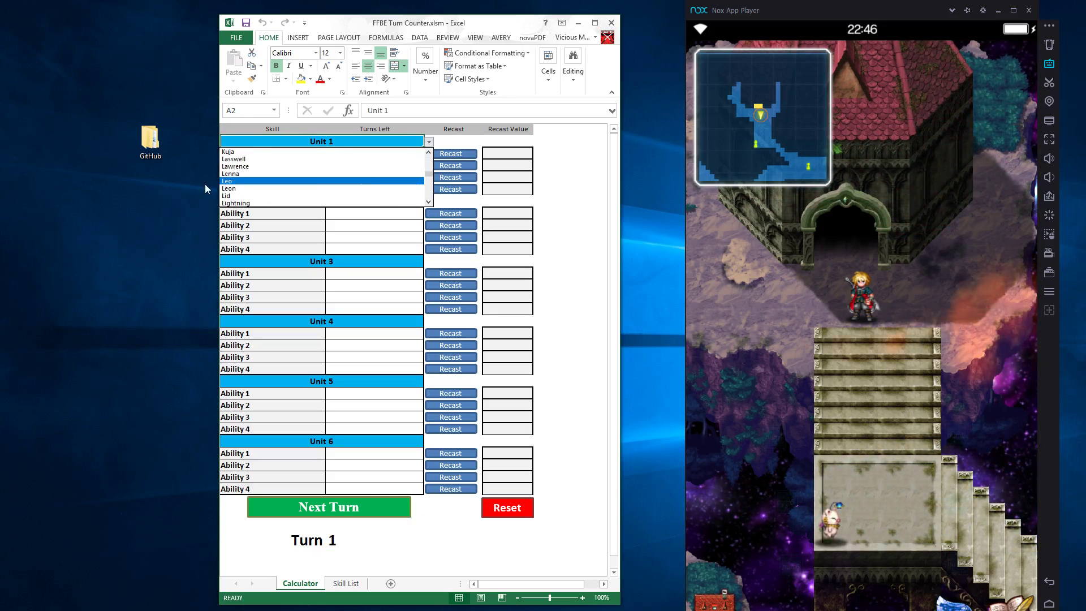
pyautogui.click(249, 189)
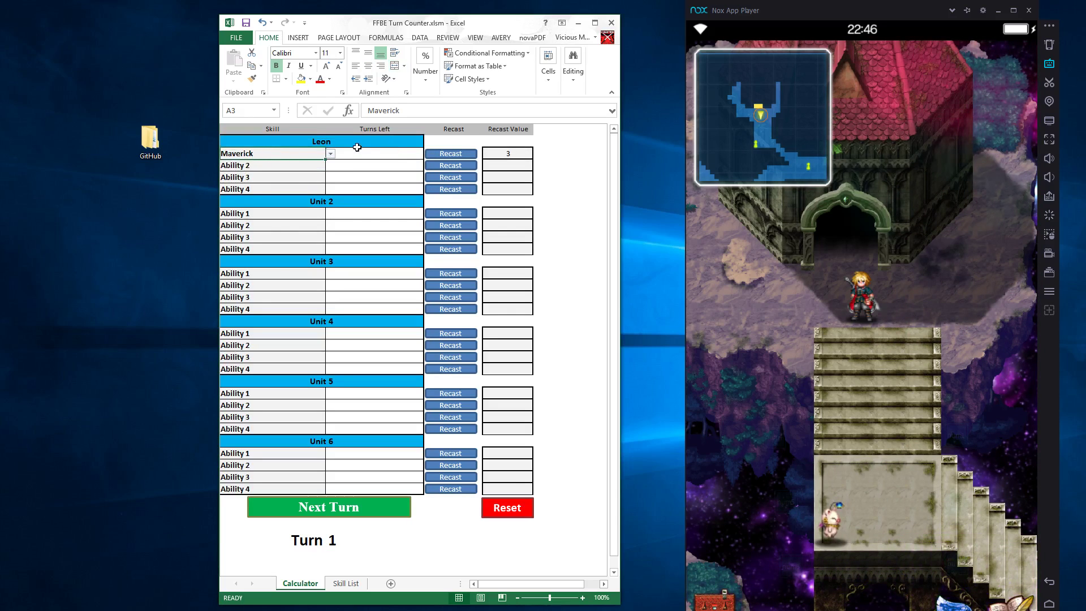
# - Name Unit 2 Wilhelm with abilities Guard Smite, Impregnable and Generals Battlecry
pyautogui.click(372, 198)
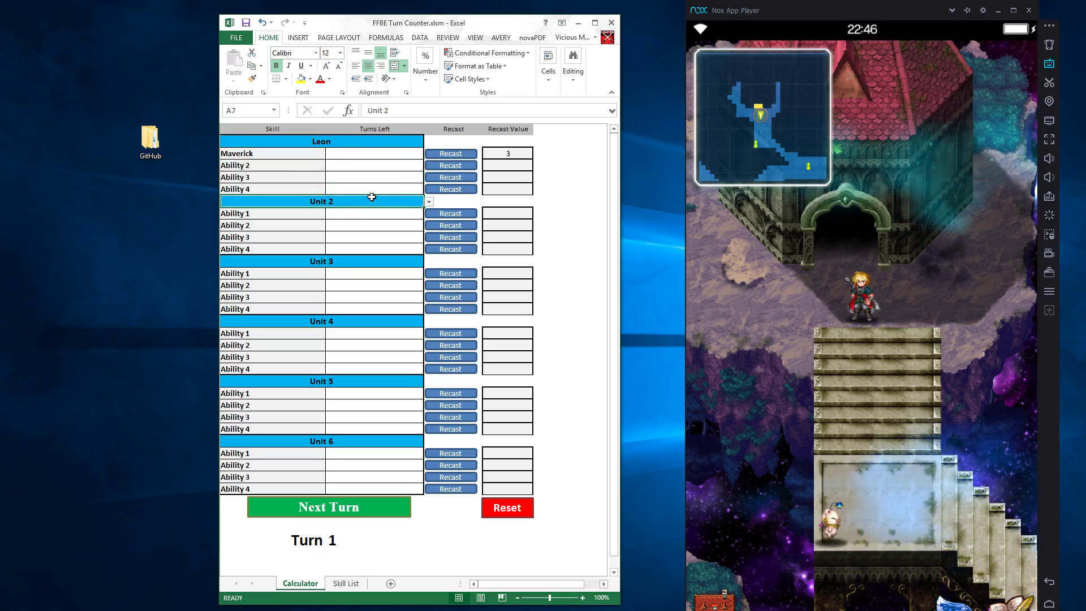
pyautogui.write('Wilhelm')
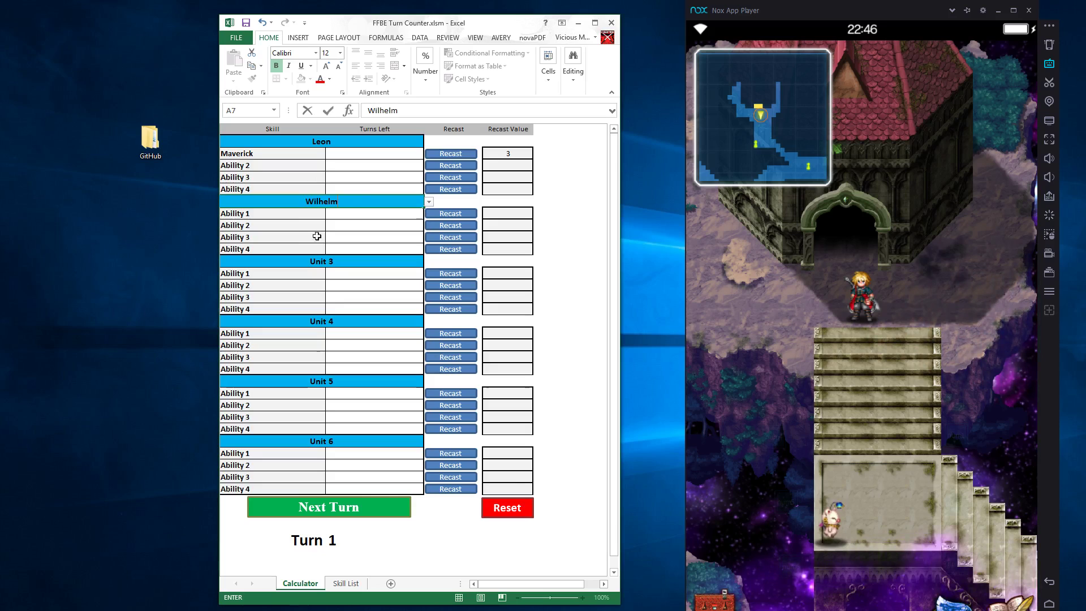
pyautogui.click(312, 218)
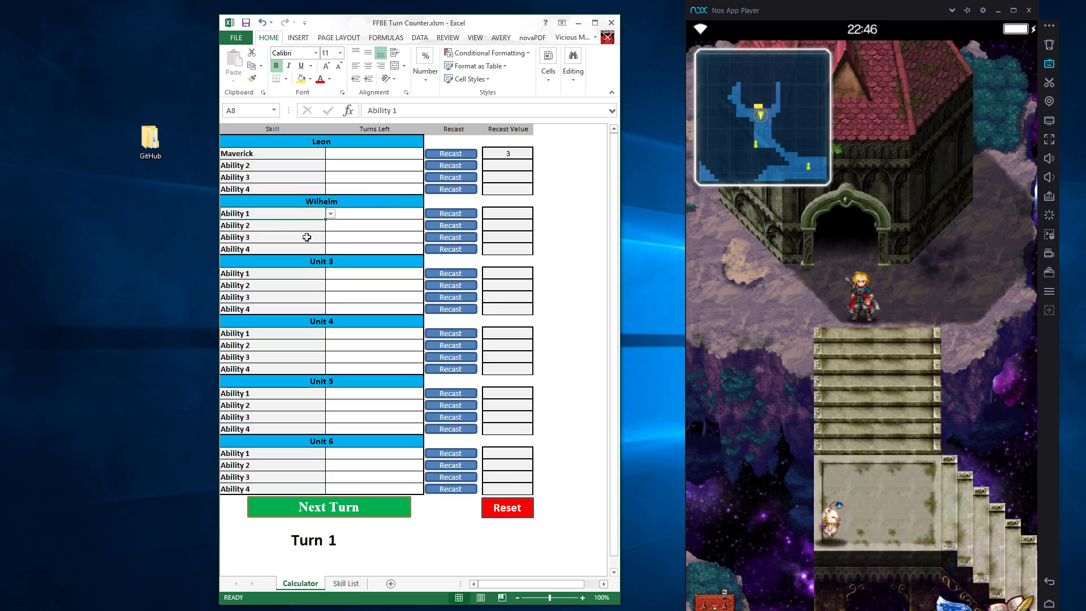
pyautogui.click(331, 215)
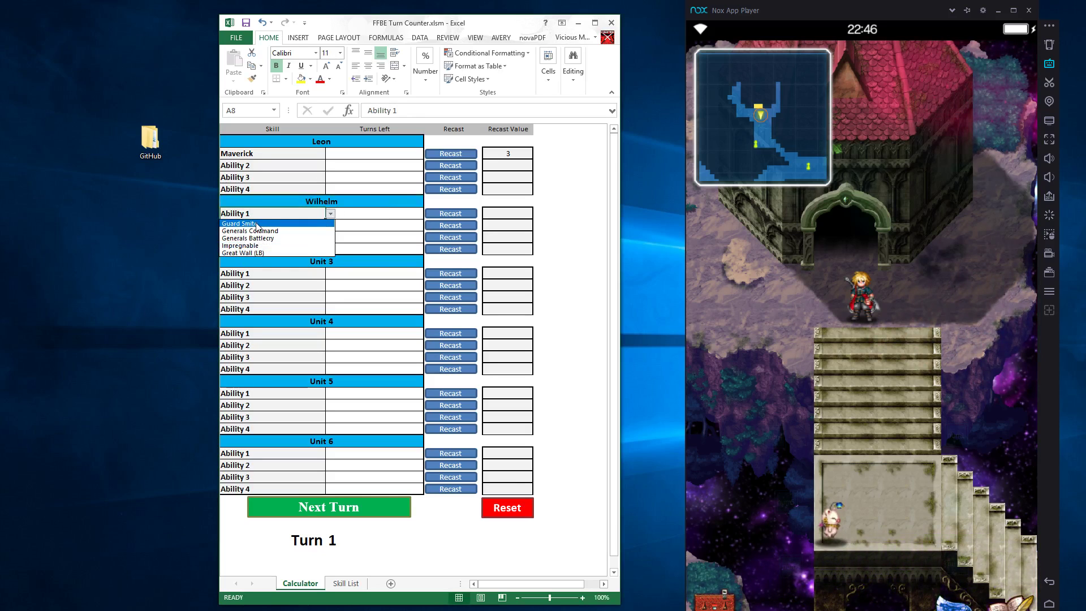
pyautogui.click(258, 224)
pyautogui.click(289, 225)
pyautogui.click(331, 226)
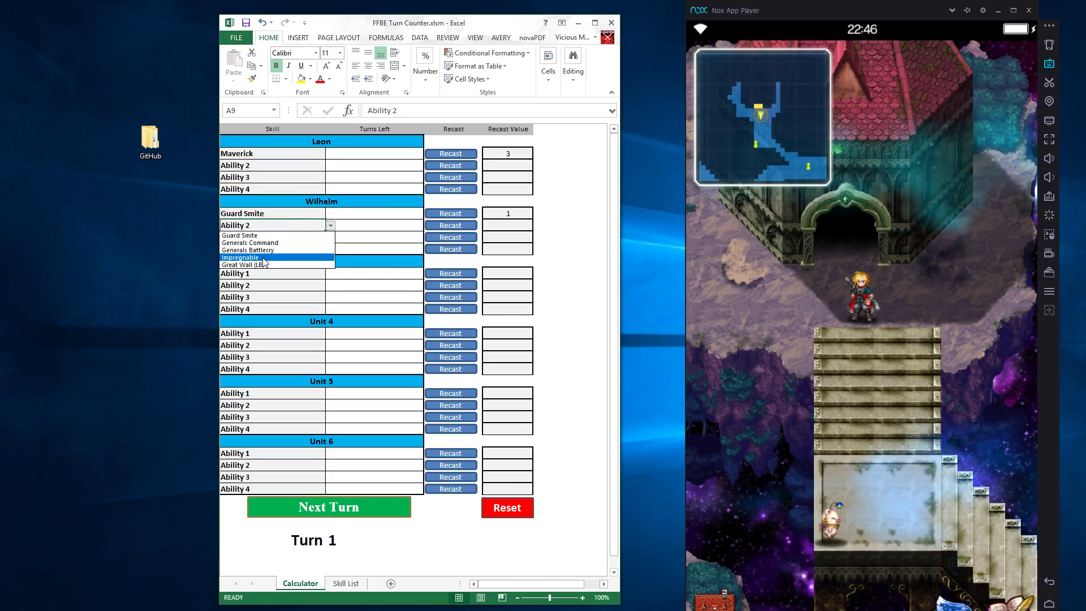
pyautogui.click(264, 257)
pyautogui.click(287, 238)
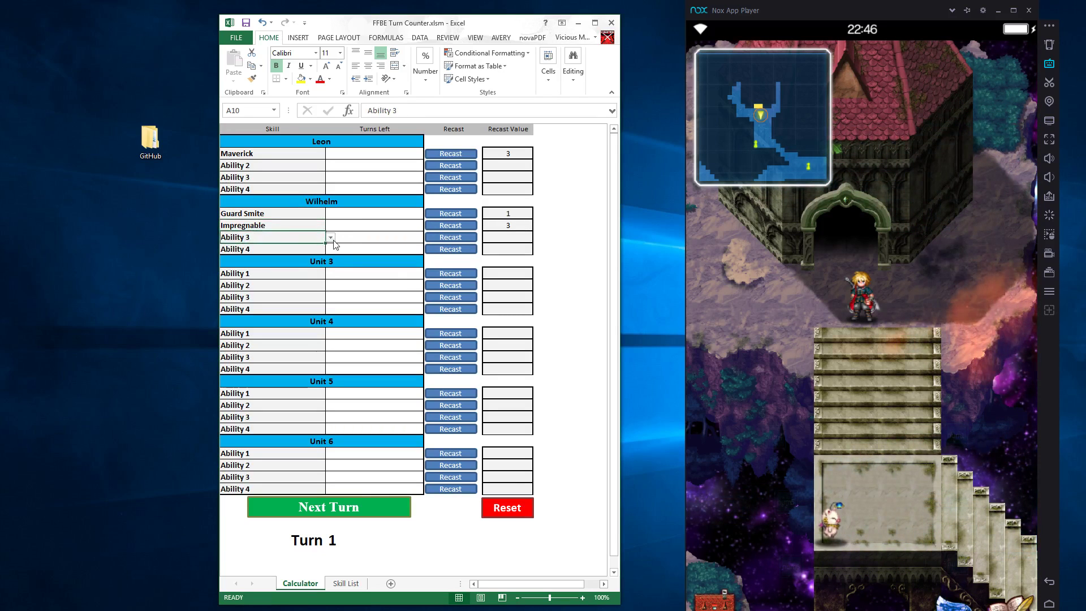
pyautogui.click(331, 238)
pyautogui.click(260, 264)
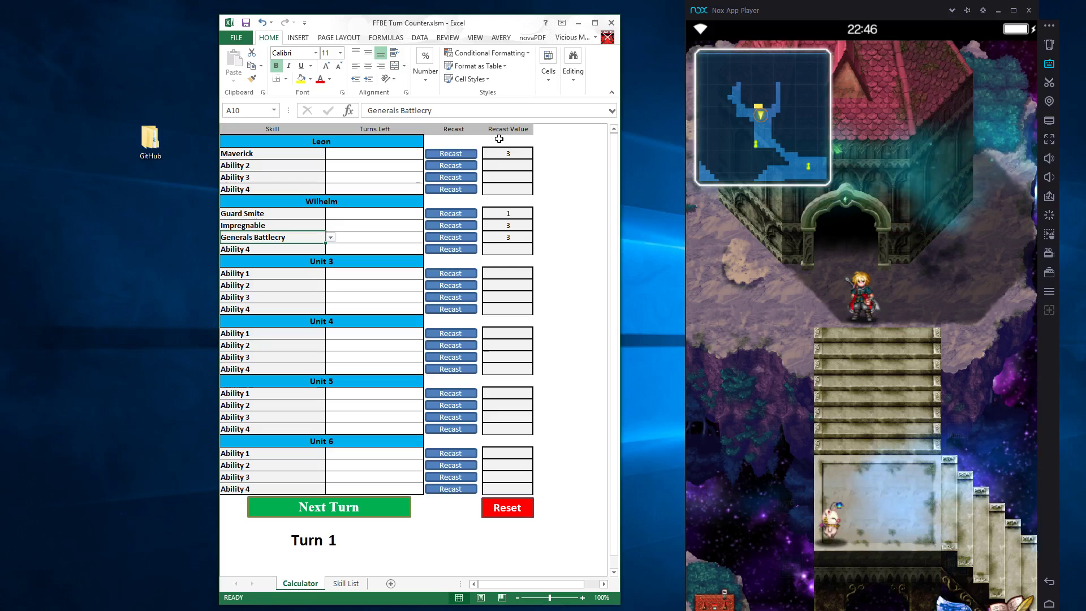
# - Name Unit 3 Ling and give it Feint Step as its first ability
pyautogui.click(300, 258)
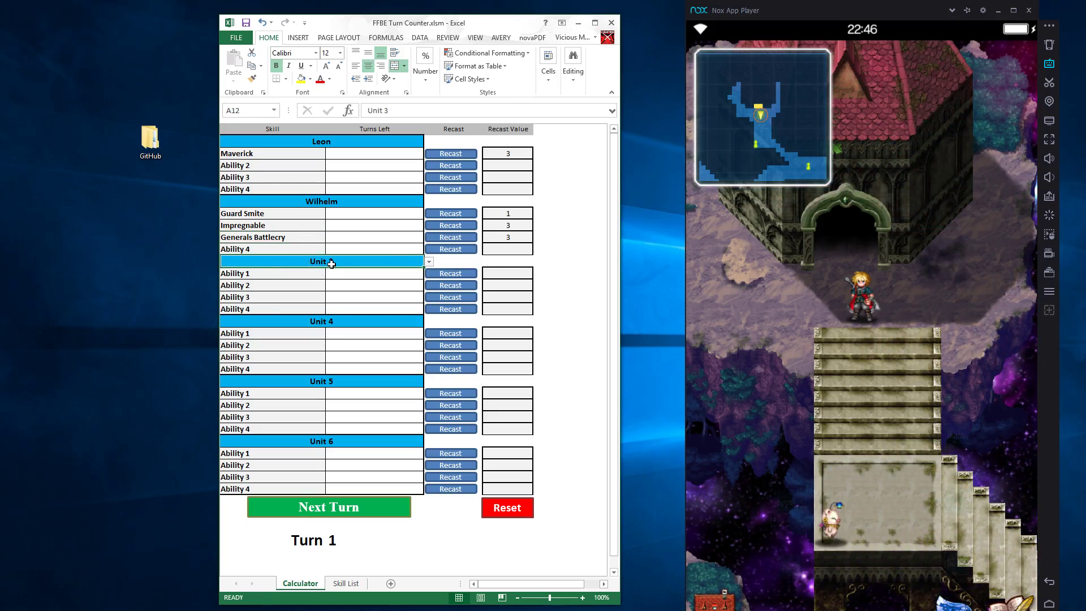
pyautogui.write('Leon')
pyautogui.click(286, 273)
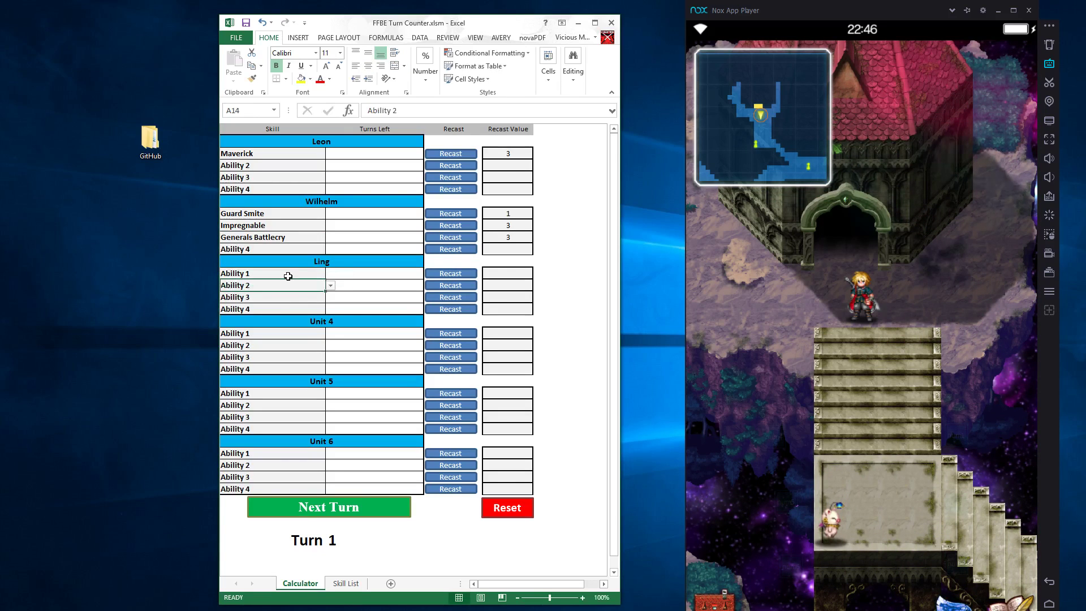
pyautogui.click(330, 273)
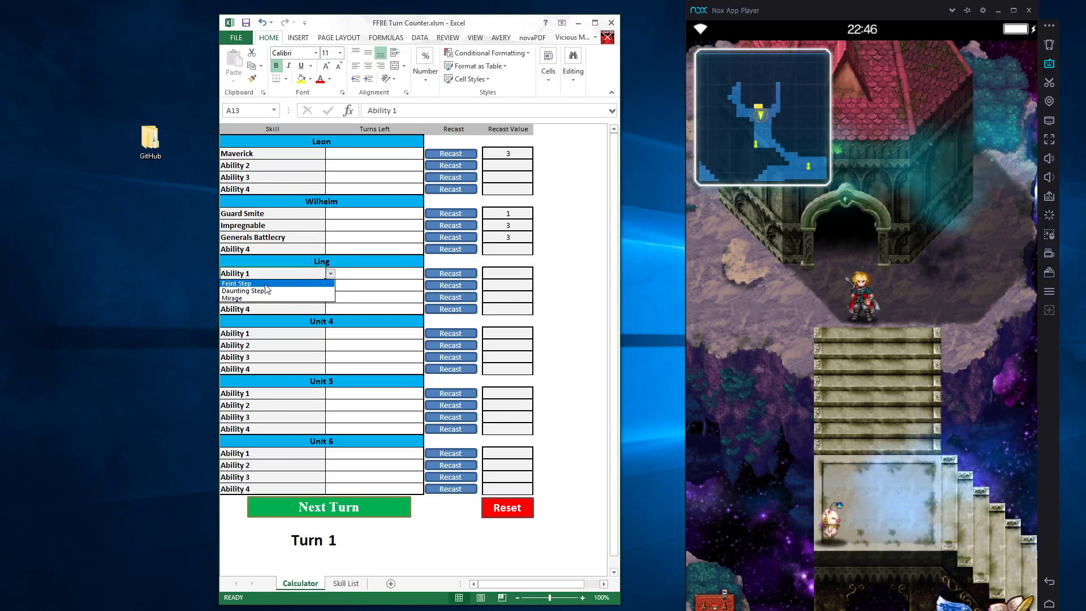
pyautogui.click(237, 283)
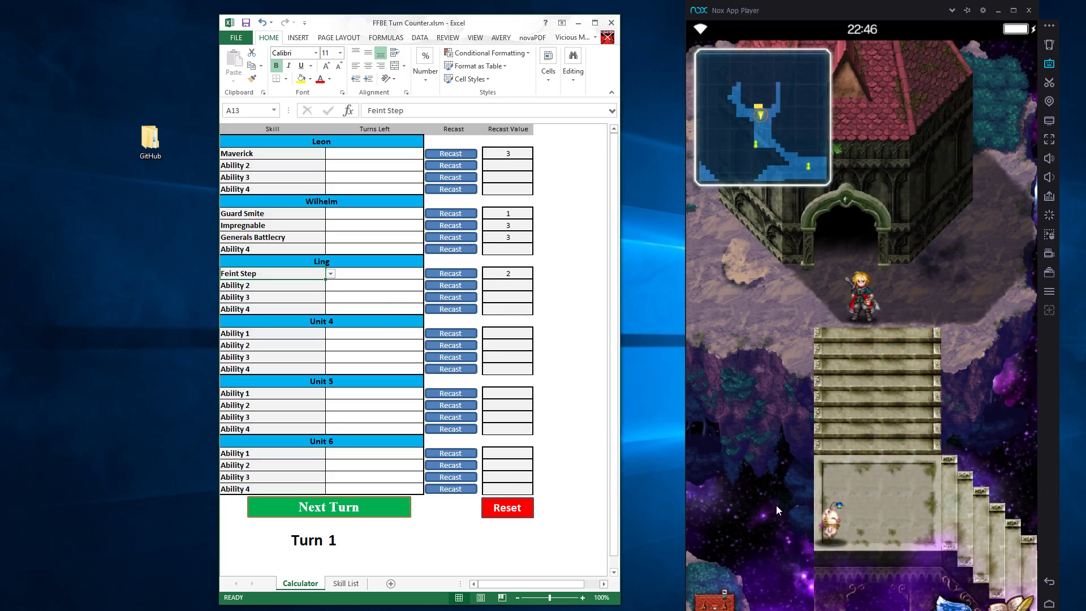
# - Start recasts for Maverick, Guard Smite, Impregnable and Generals Battlecry, then advance to Turn 2
pyautogui.click(447, 155)
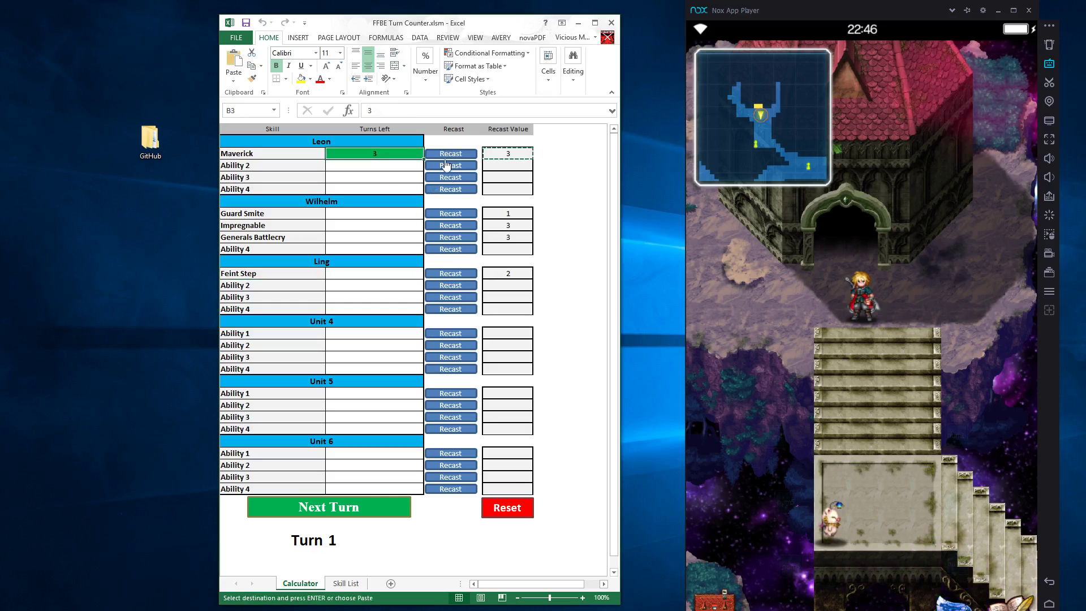
pyautogui.click(451, 213)
pyautogui.click(451, 226)
pyautogui.click(453, 238)
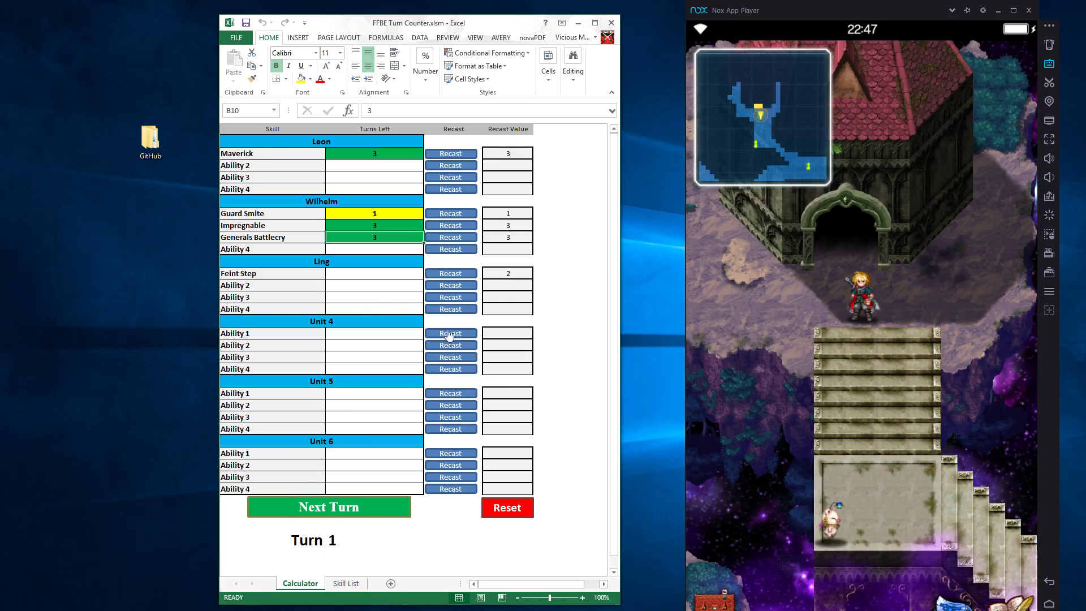
pyautogui.click(351, 513)
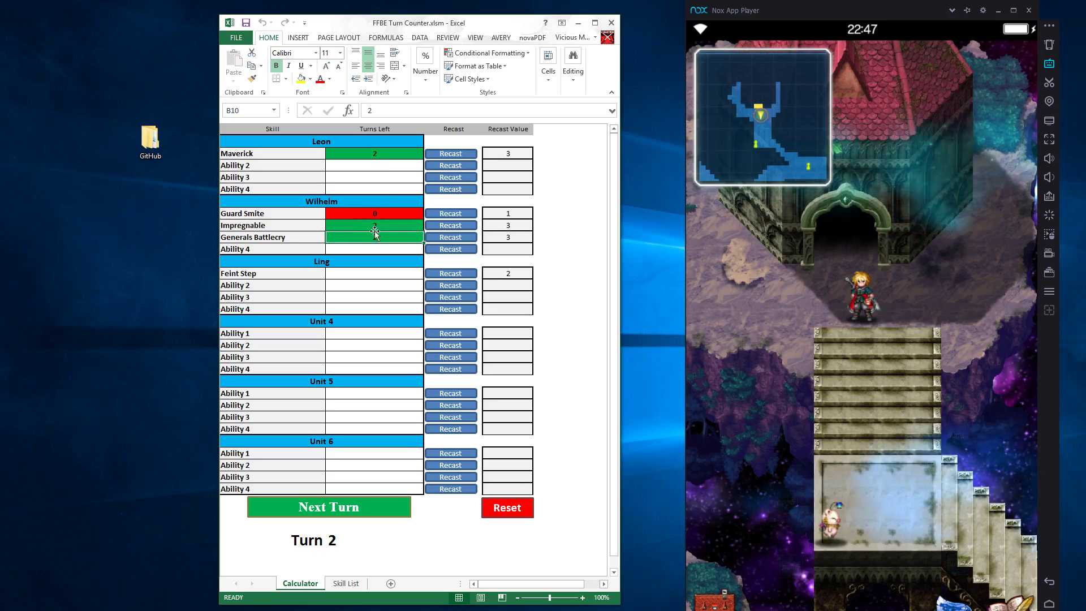
# - Start Feint Step's recast, set Wilhelm's fourth ability to Generals Command, and start its 5-turn recast
pyautogui.click(453, 274)
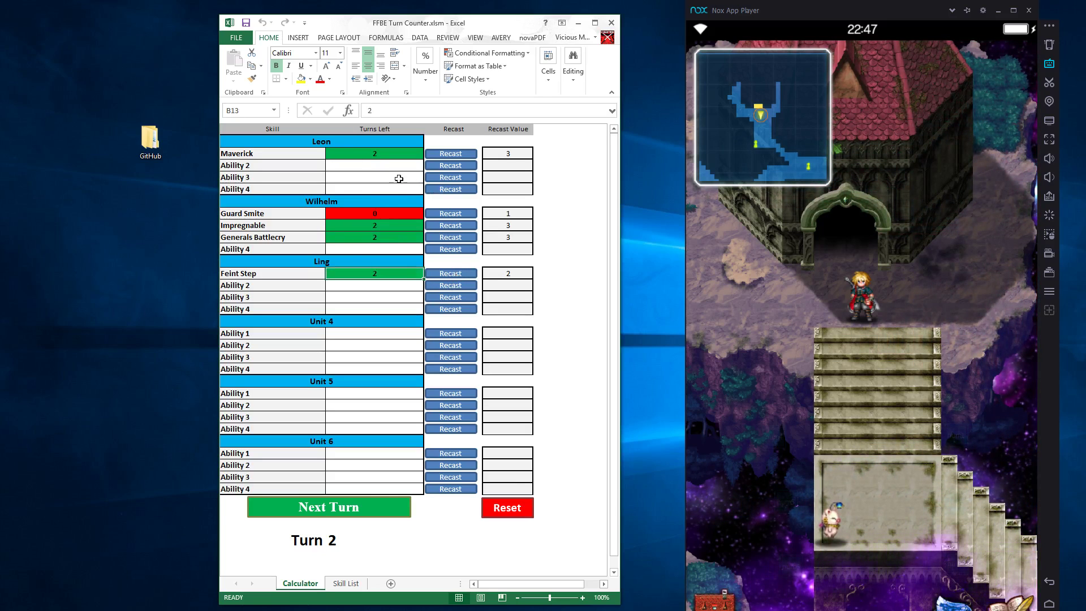
pyautogui.click(321, 249)
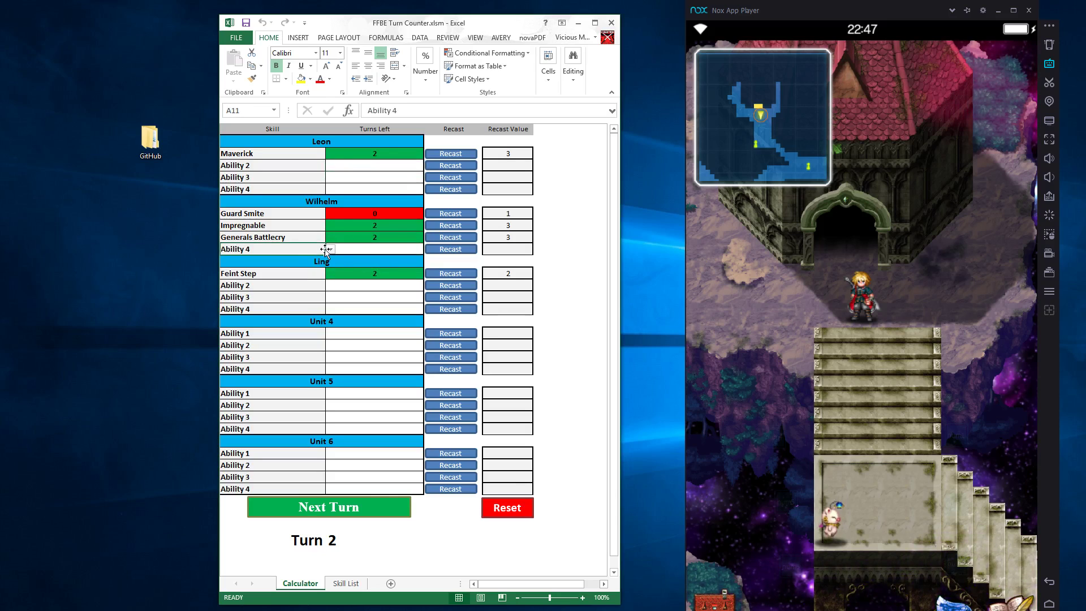
pyautogui.click(331, 249)
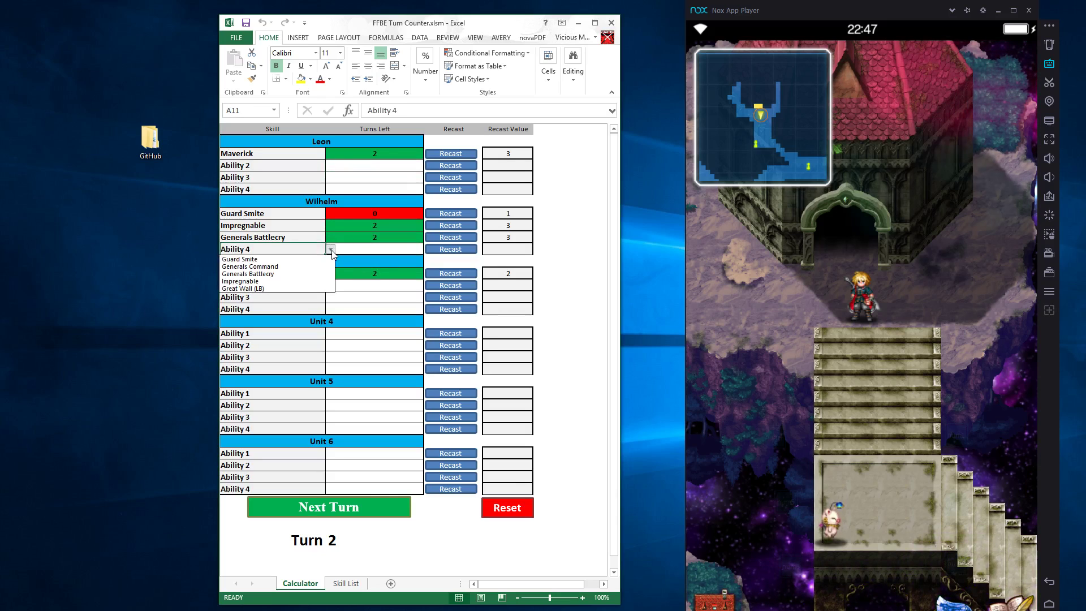
pyautogui.click(270, 274)
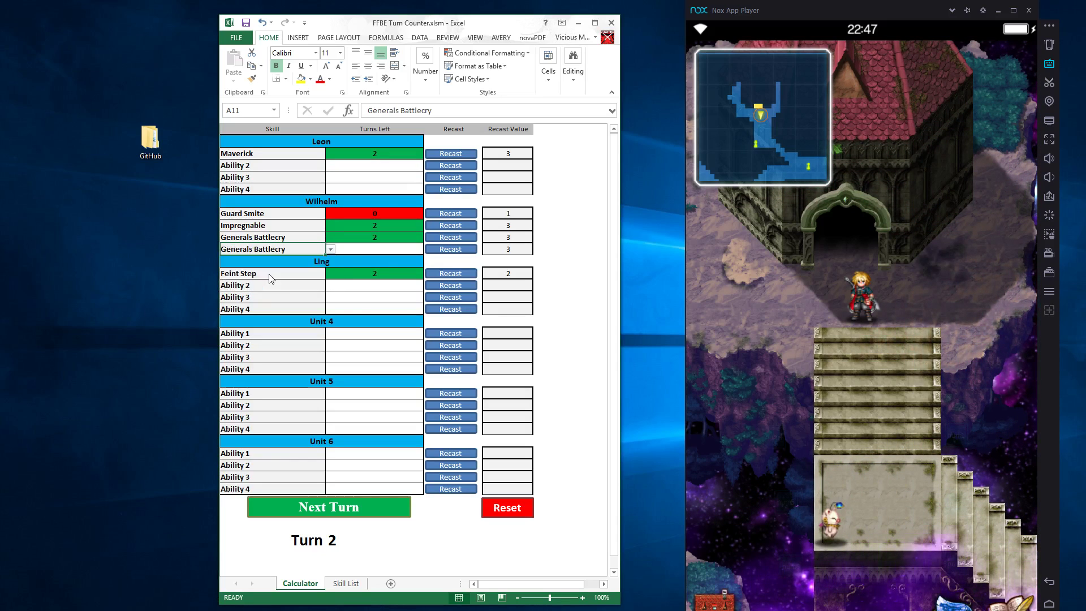
pyautogui.click(330, 249)
pyautogui.click(324, 260)
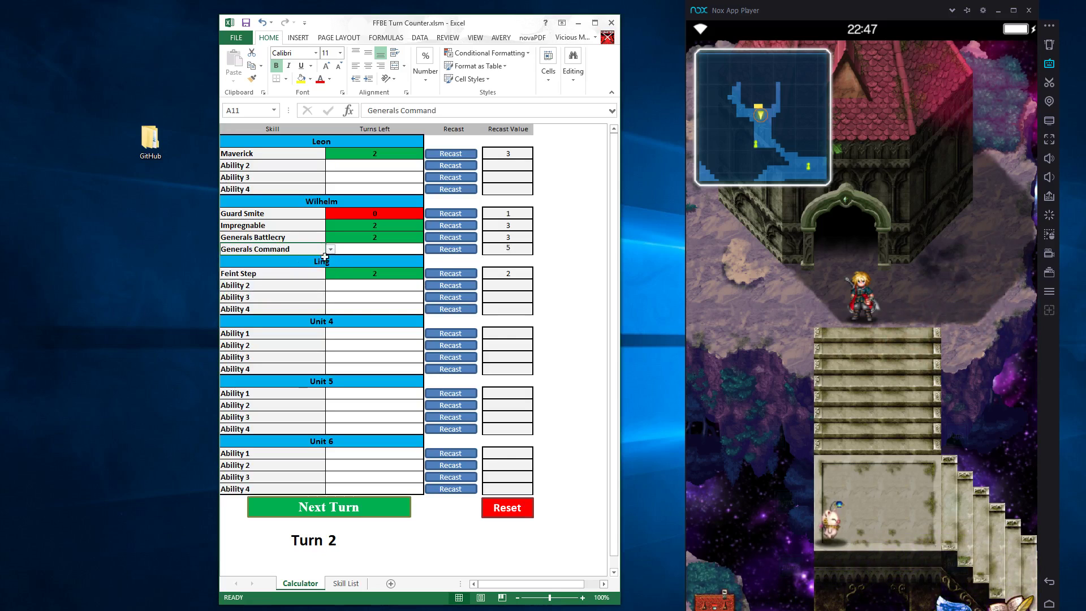
pyautogui.click(445, 249)
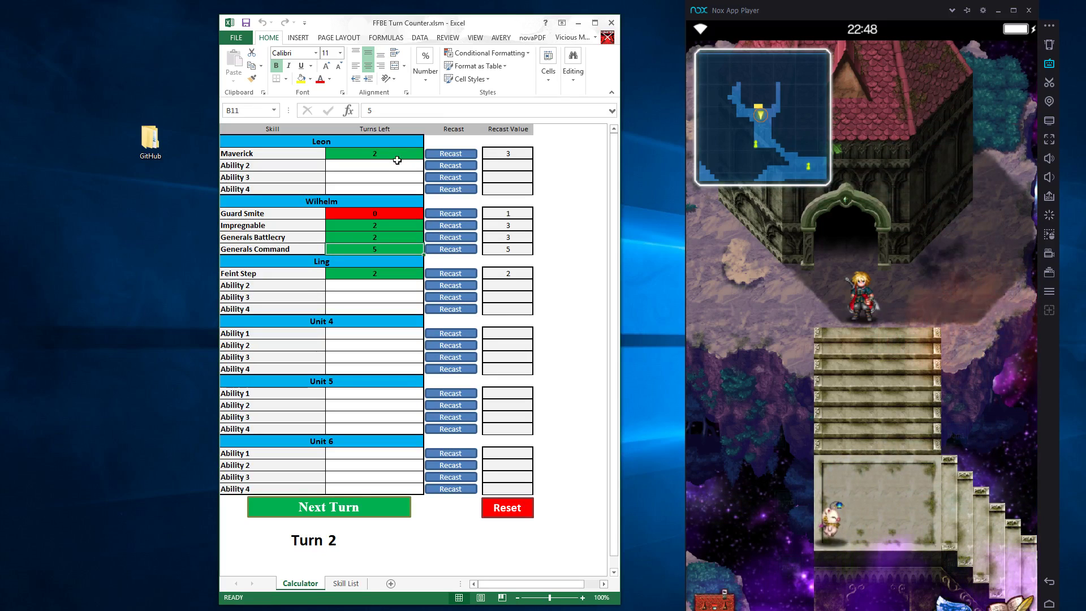
# - Advance the counter through Turn 3 to Turn 4
pyautogui.click(349, 491)
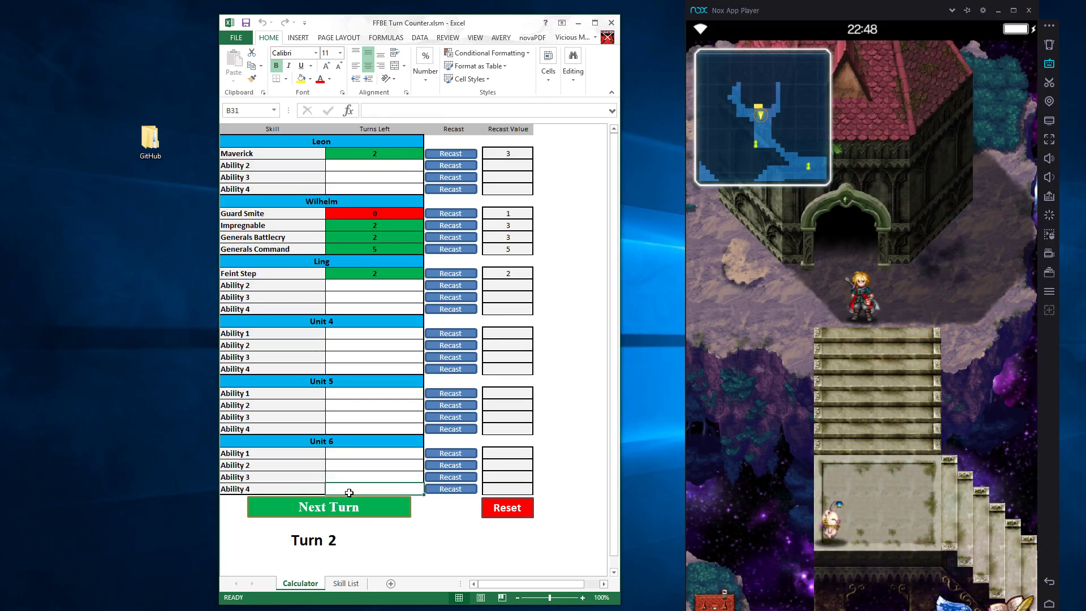
pyautogui.click(347, 512)
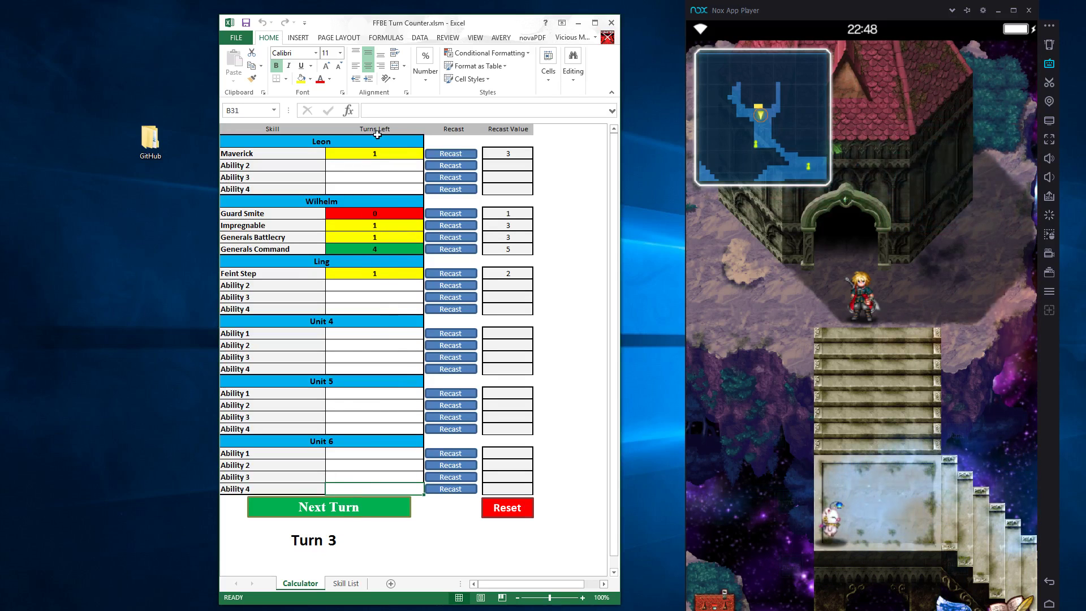
pyautogui.click(337, 513)
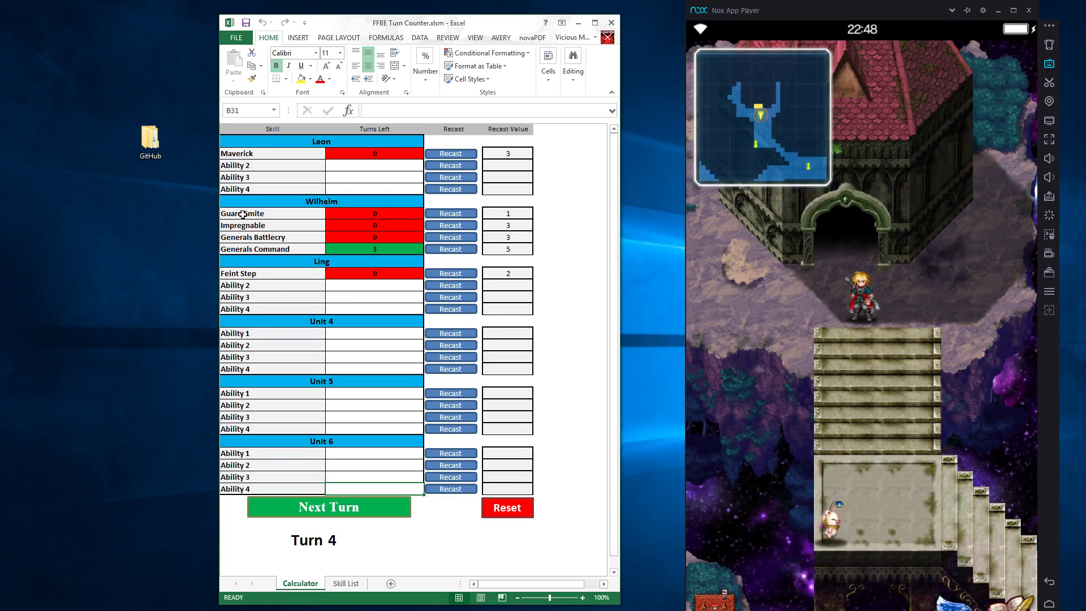
# - Reset the tracker to Turn 1 and start the knight-statue battle in the game
pyautogui.click(503, 507)
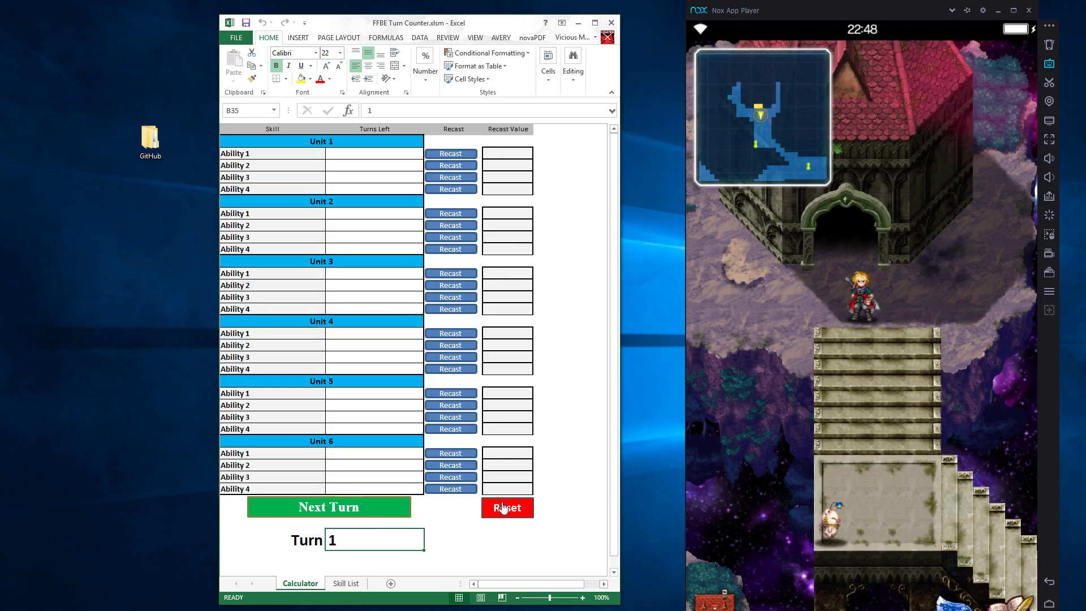
pyautogui.click(884, 407)
pyautogui.click(849, 139)
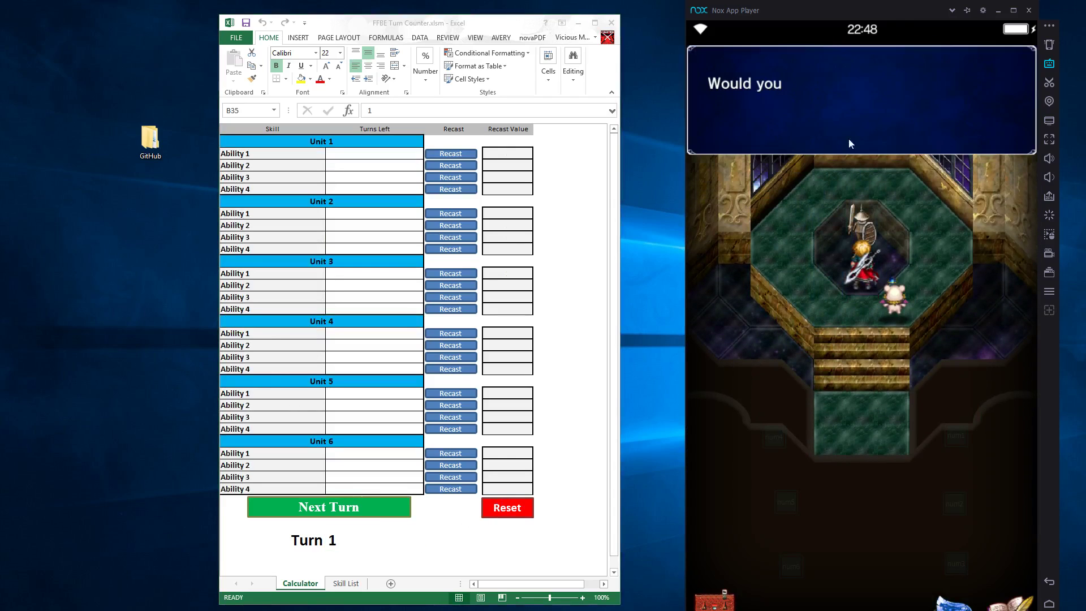
pyautogui.click(972, 186)
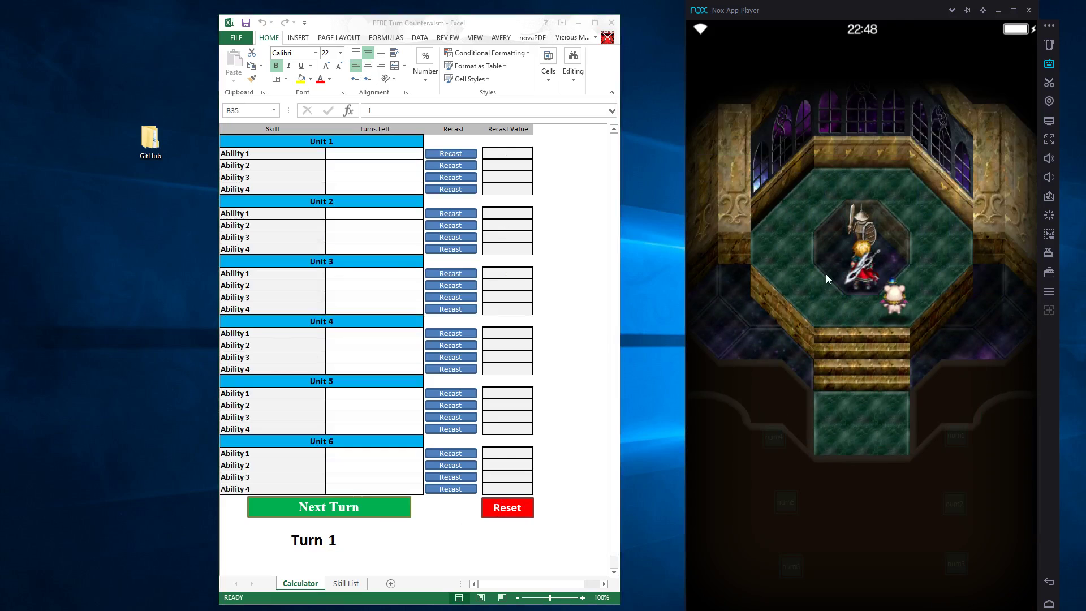
pyautogui.click(892, 175)
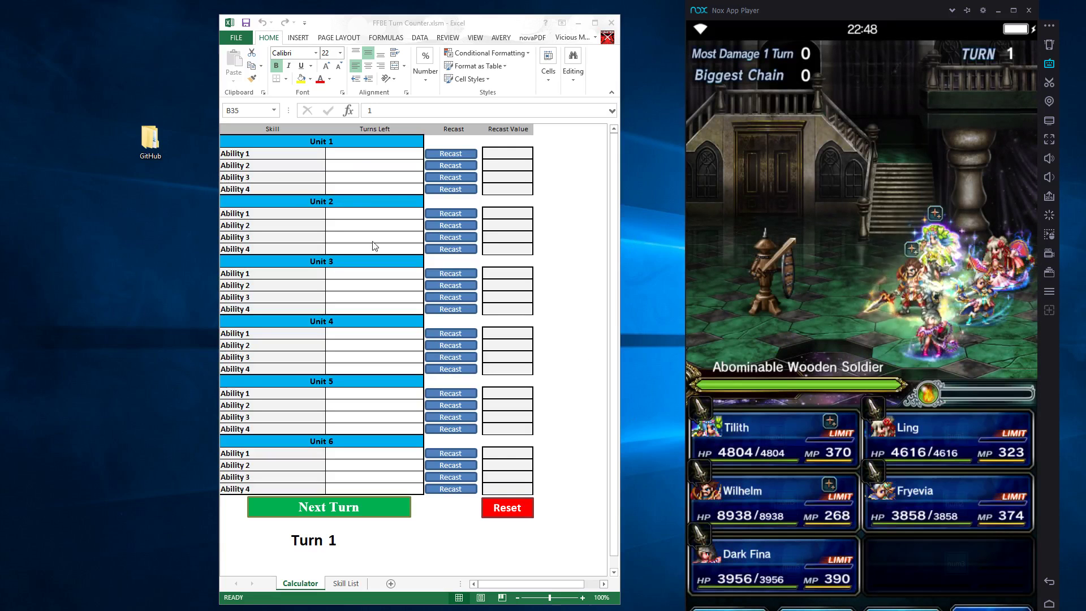
# - Name Units 1–4 Tilith, Wilhelm, Dark Fina and Ling; cancel the rejected Unit 5 name 'Frevia'
pyautogui.click(366, 141)
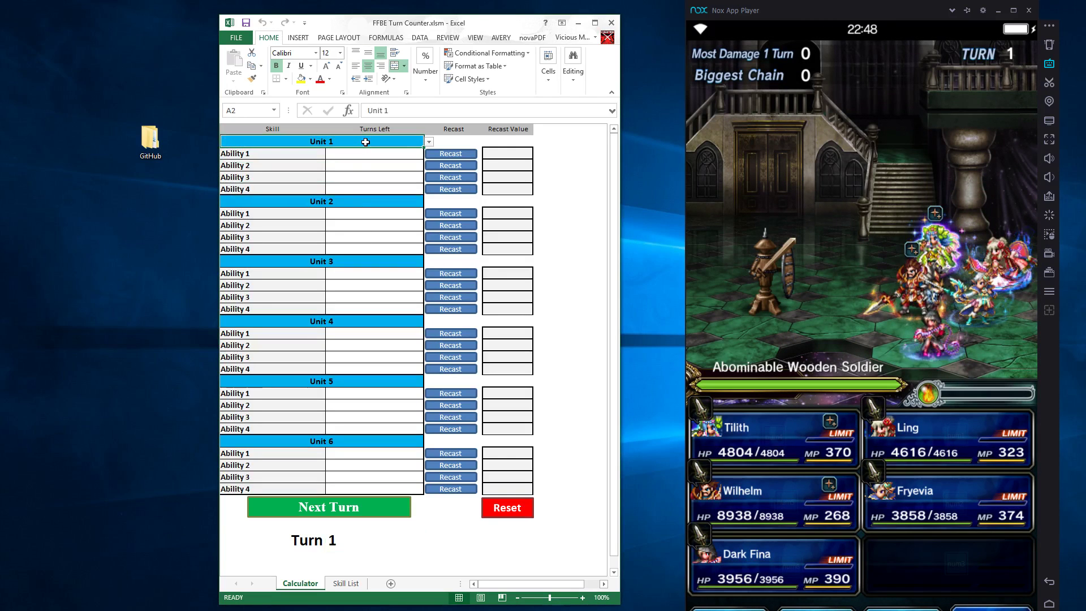
pyautogui.write('Tilith')
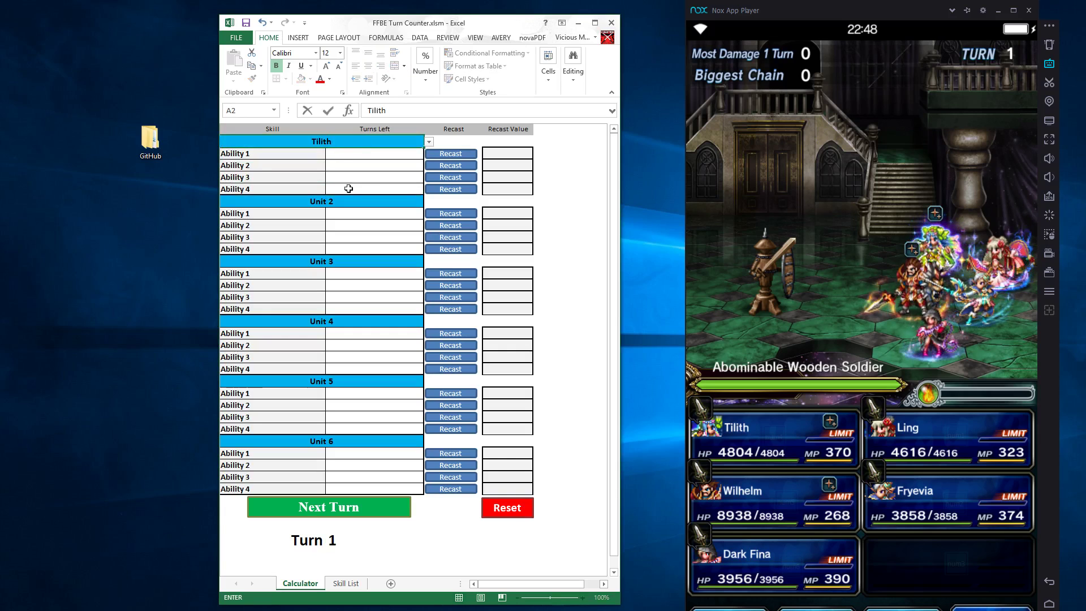
pyautogui.click(370, 204)
pyautogui.write('W')
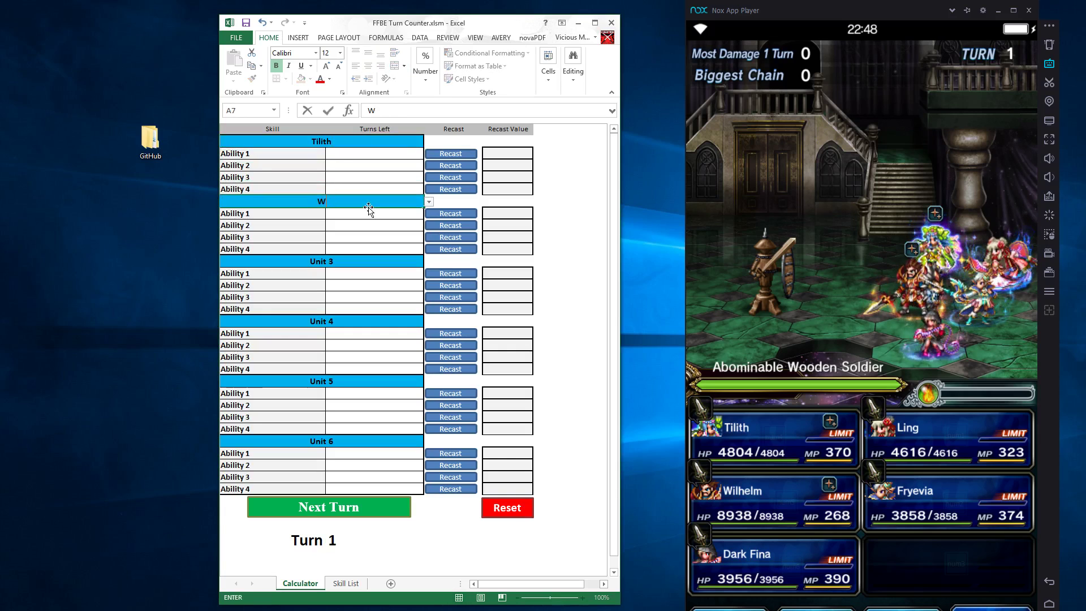
pyautogui.write('ilhelm')
pyautogui.click(336, 262)
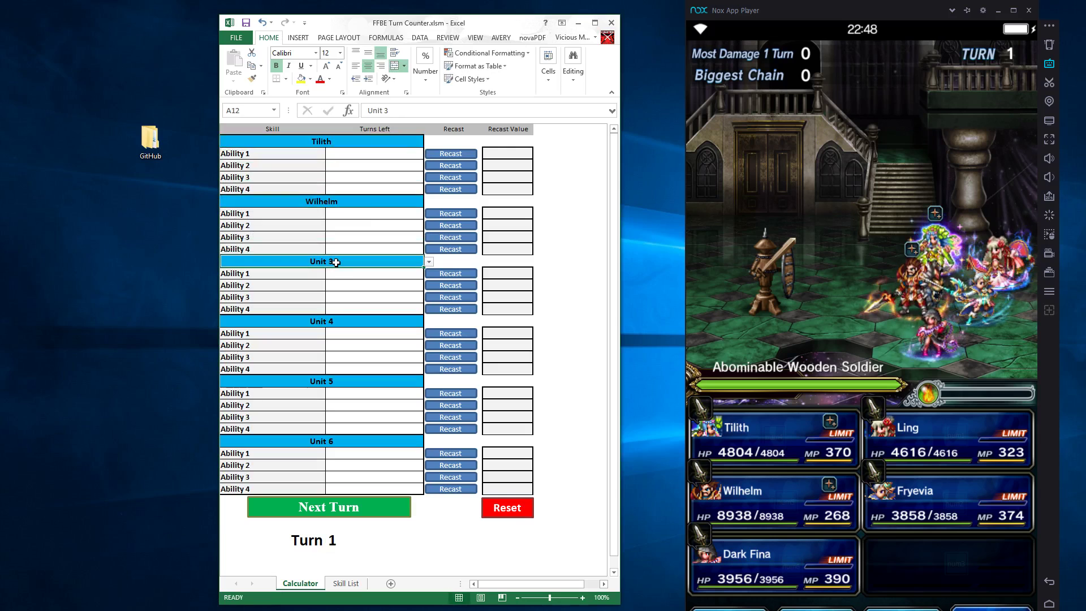
pyautogui.write('Dark Fina')
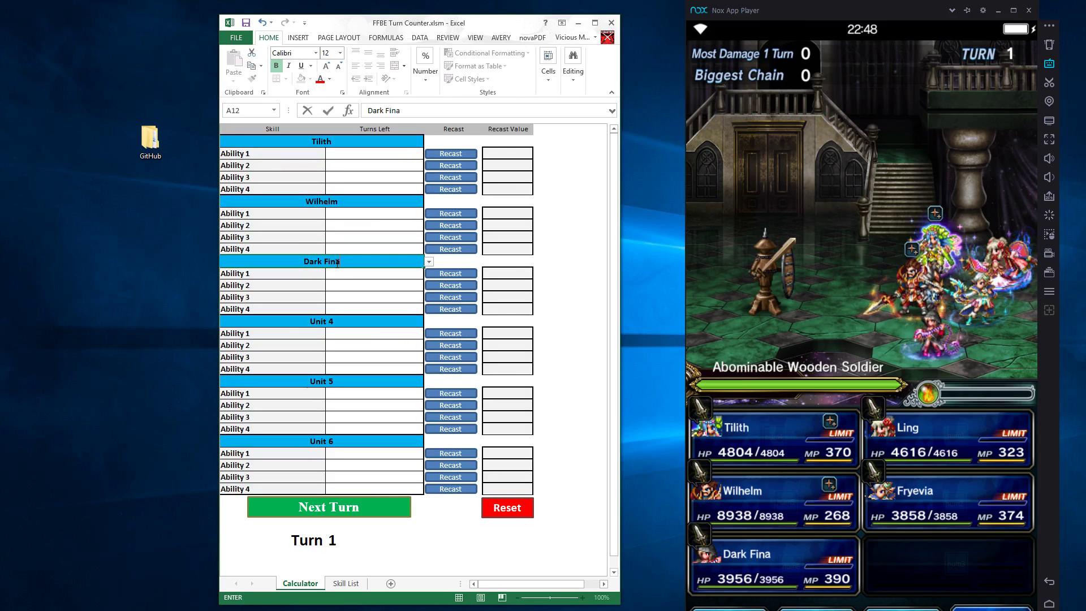
pyautogui.click(377, 326)
pyautogui.write('Ling')
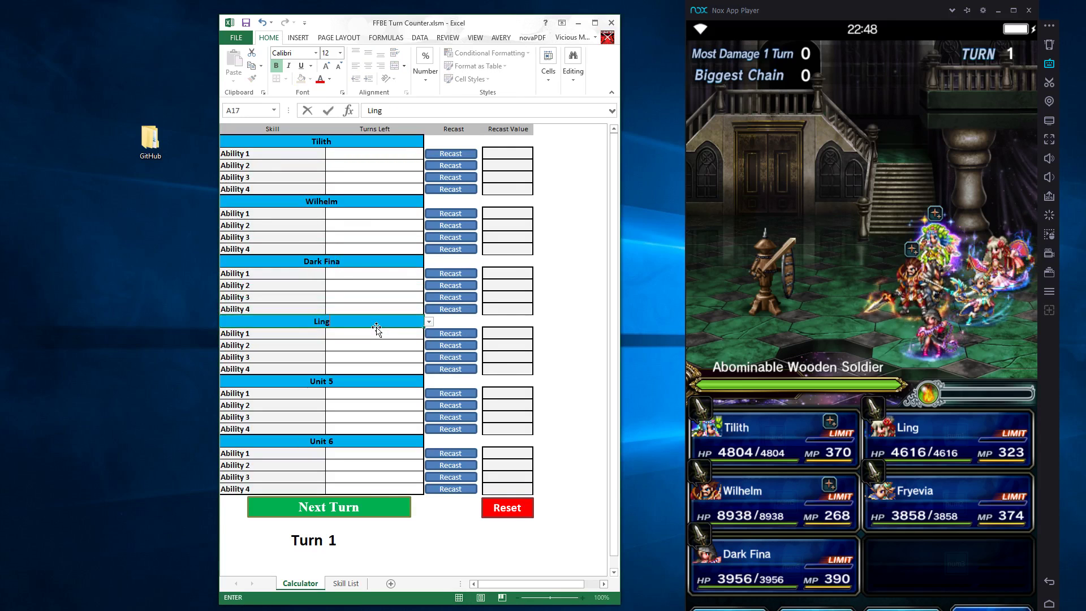
pyautogui.click(383, 381)
pyautogui.write('Fr')
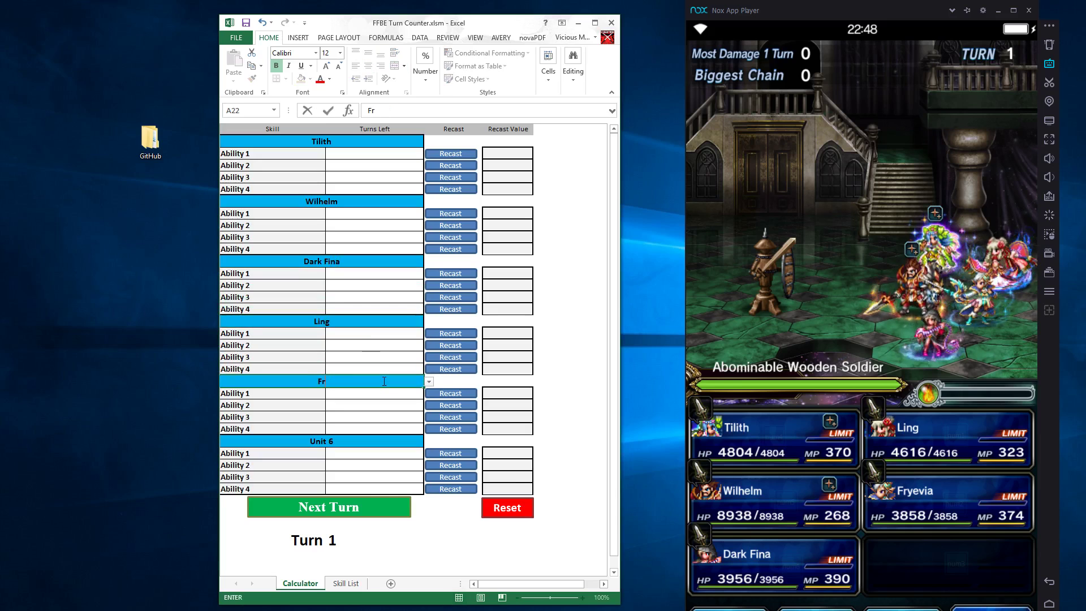
pyautogui.write('evia')
pyautogui.press('Return')
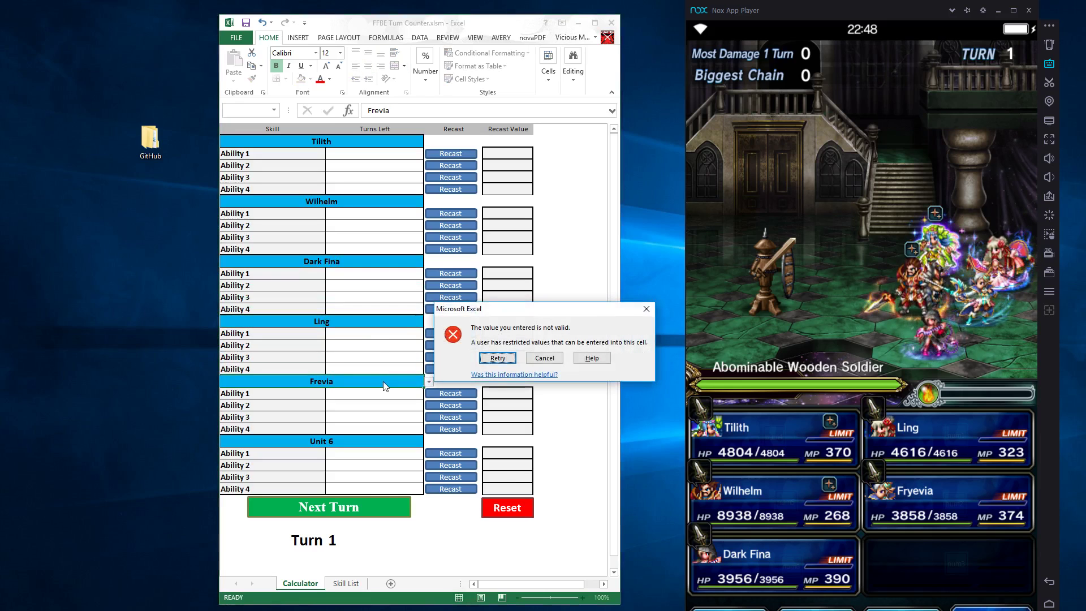
pyautogui.click(544, 359)
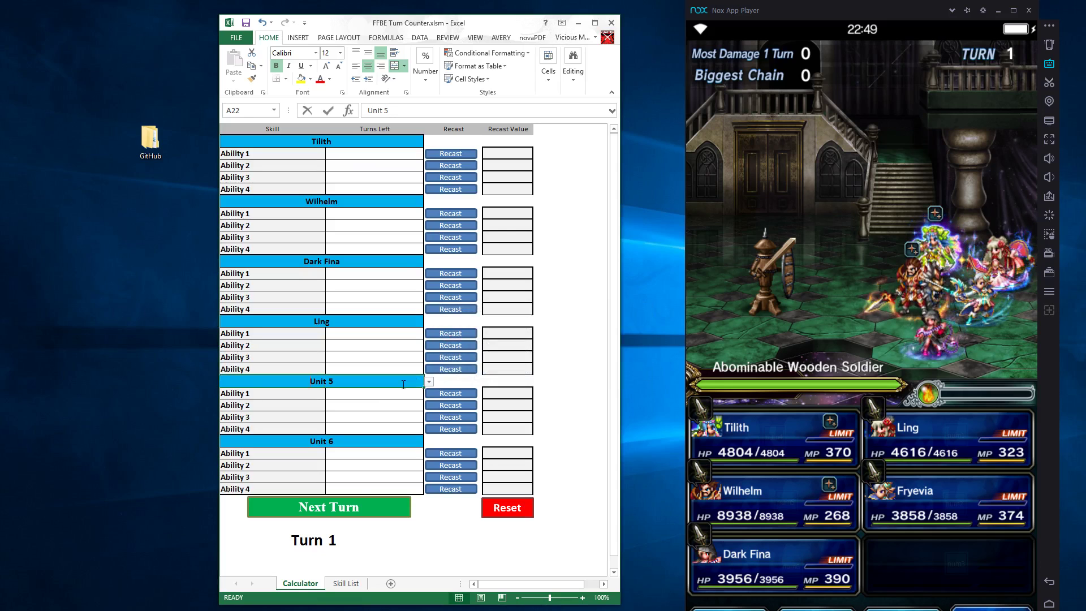
# - Name Unit 5 Fryevia; give Wilhelm Impregnable, Generals Battlecry, Generals Command and Guard Smite
pyautogui.write('Fryevia')
pyautogui.click(373, 415)
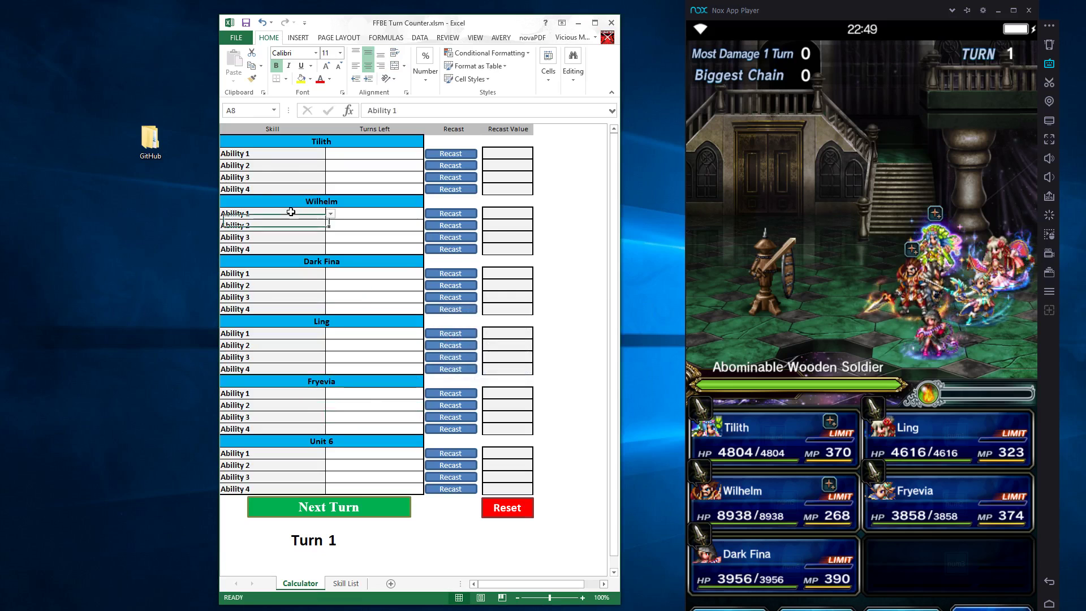
pyautogui.click(331, 215)
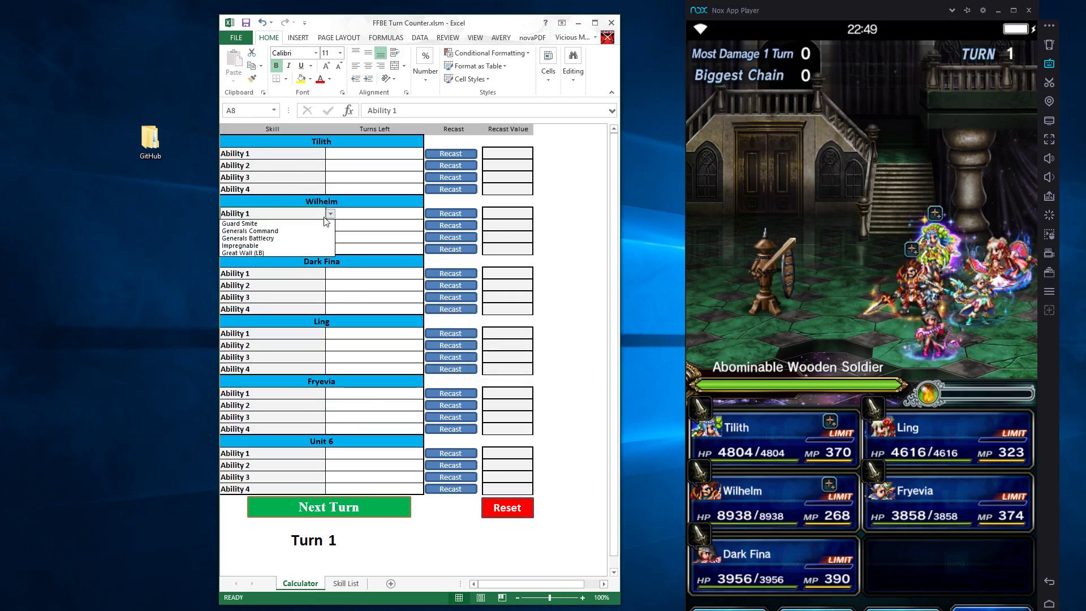
pyautogui.click(275, 247)
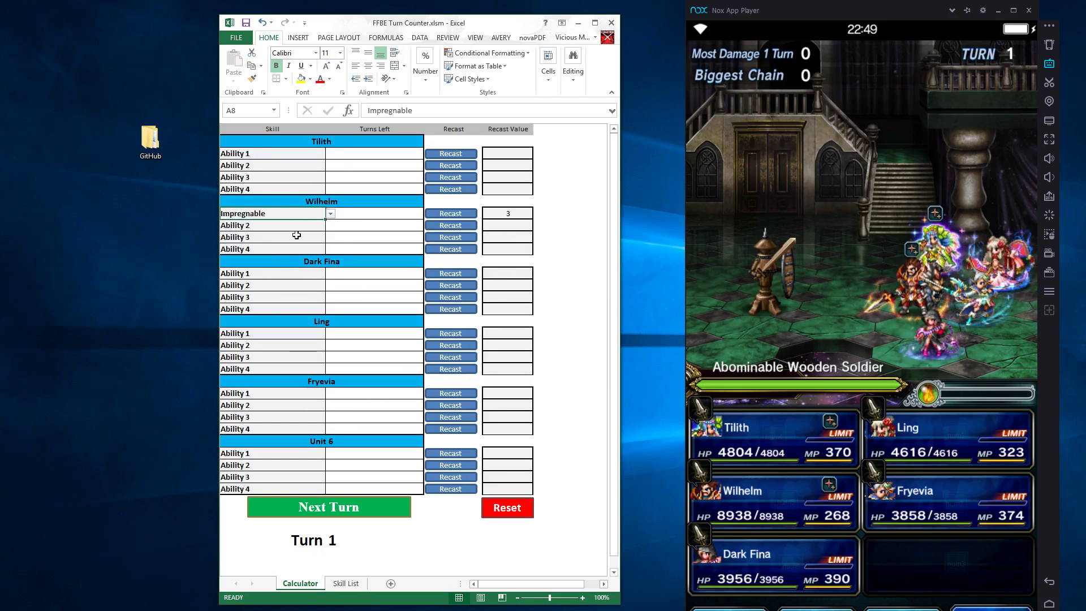
pyautogui.click(331, 226)
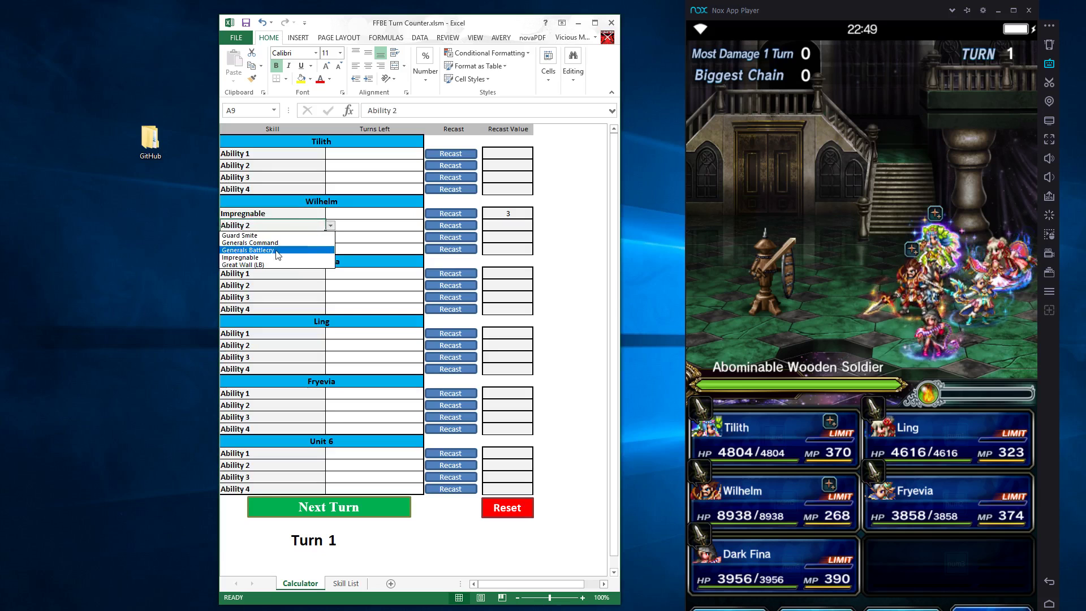
pyautogui.click(275, 251)
pyautogui.click(331, 239)
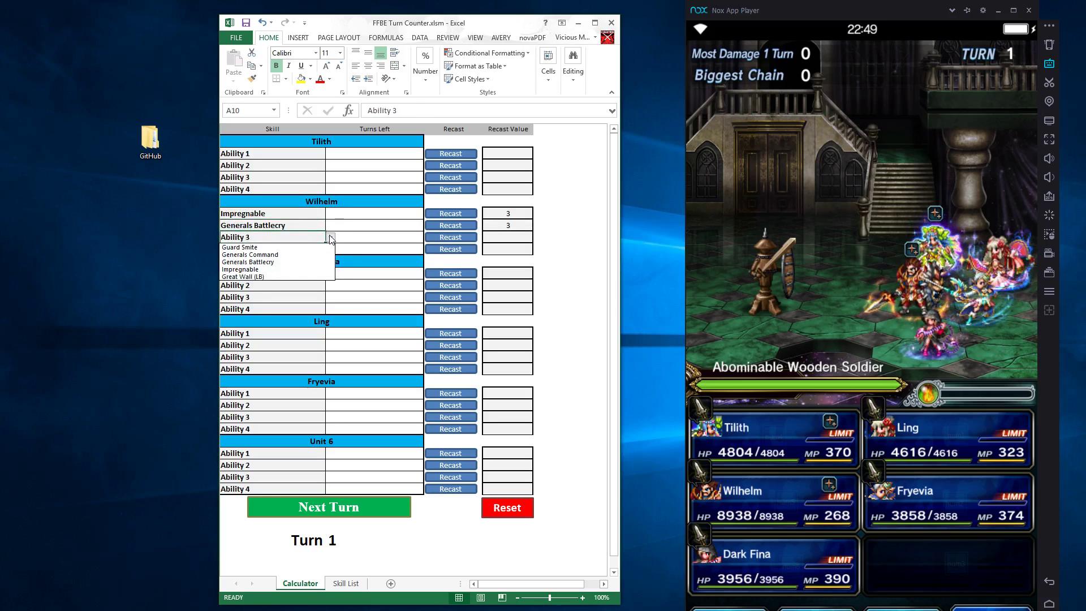
pyautogui.click(288, 256)
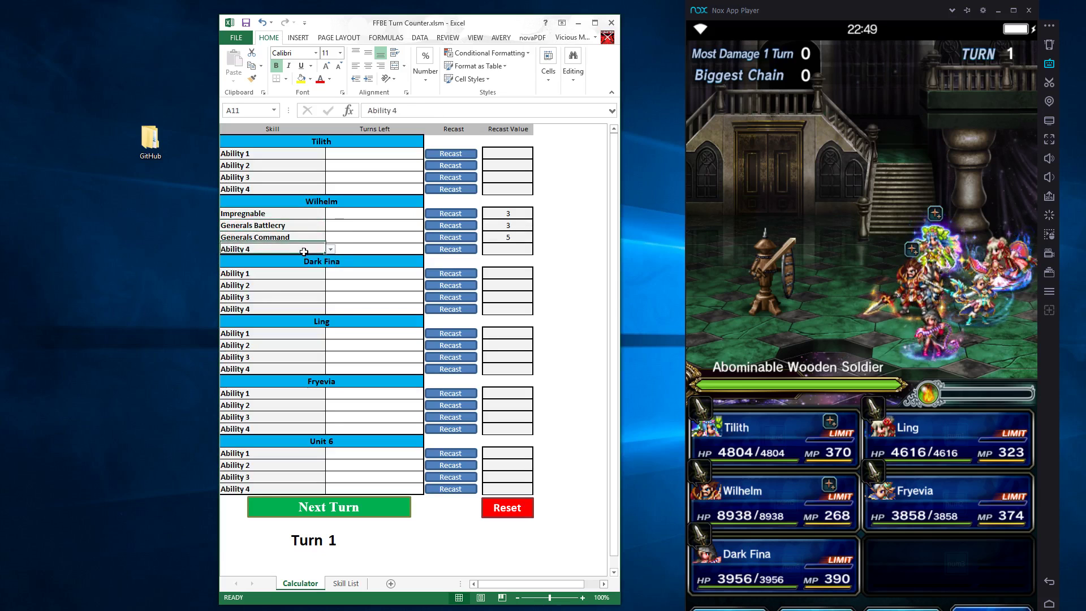
pyautogui.click(331, 250)
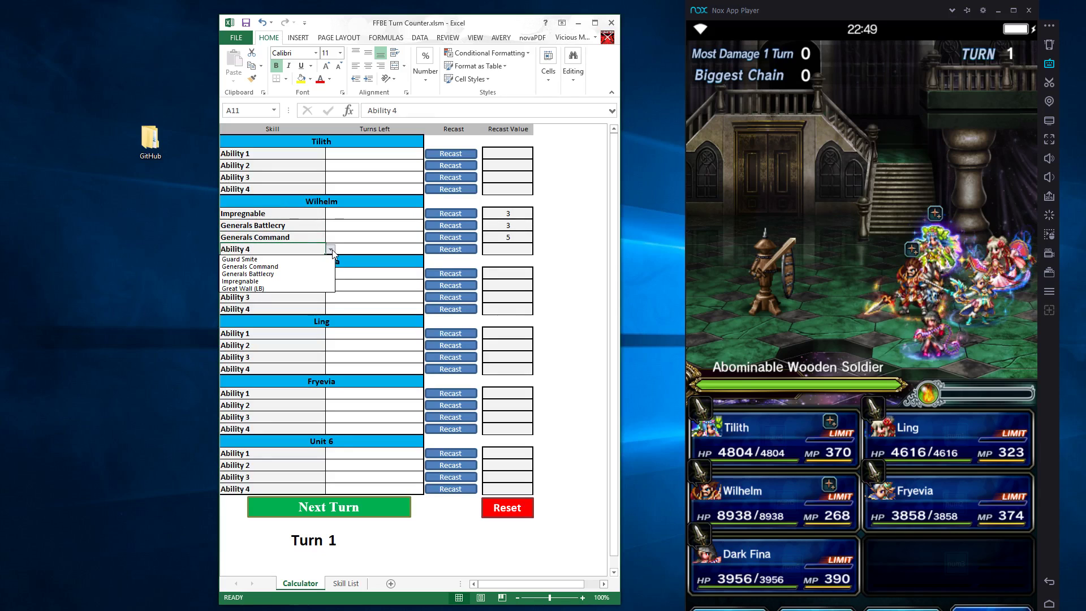
pyautogui.click(259, 260)
# - Give Tilith the abilities Celestial Light and Rainbow Veil
pyautogui.click(291, 158)
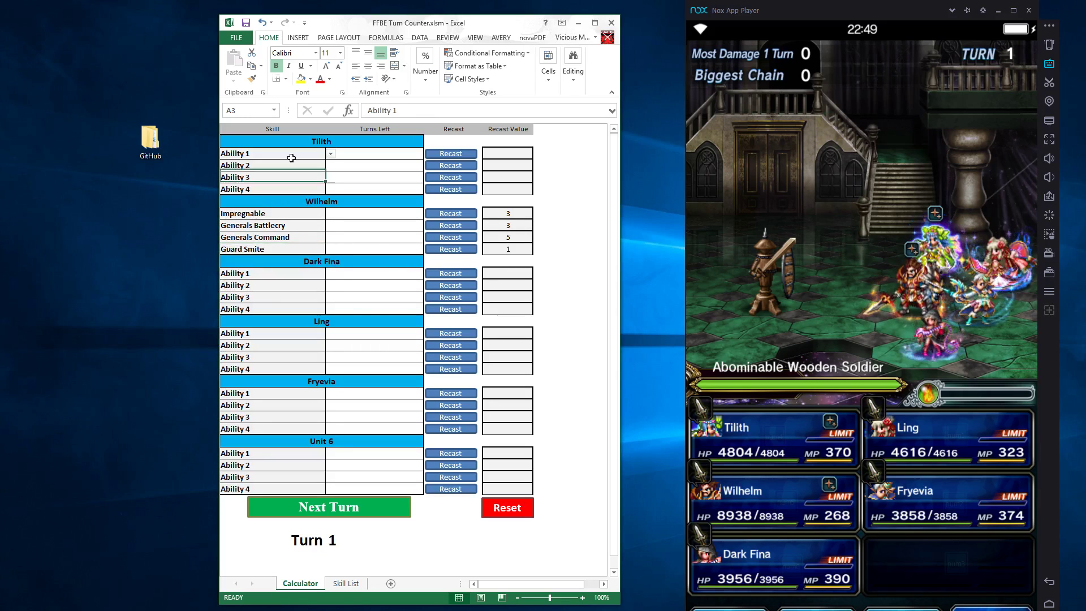
pyautogui.click(331, 154)
pyautogui.click(260, 164)
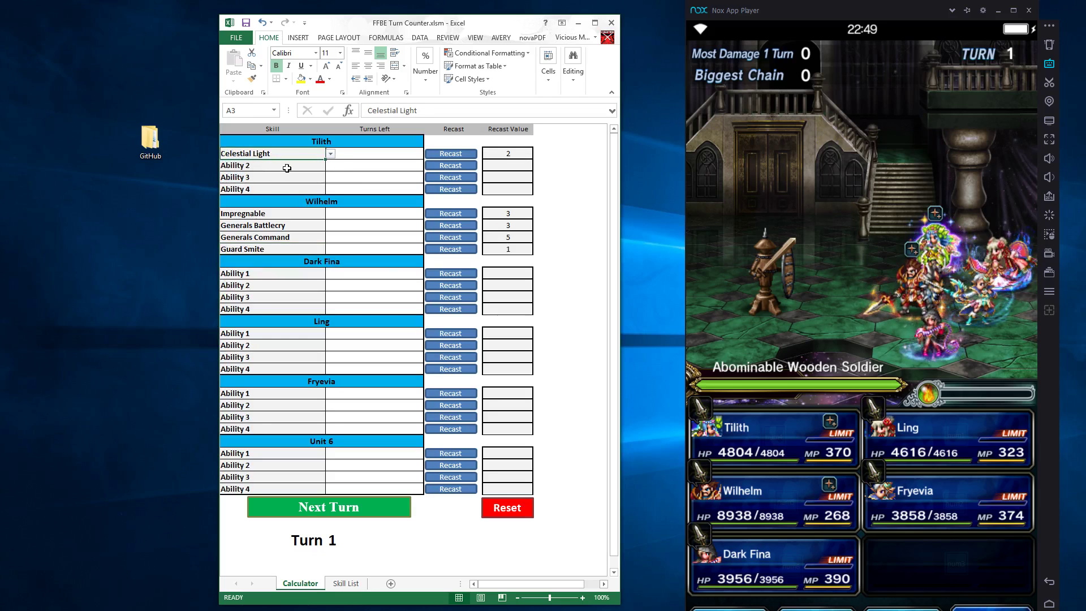
pyautogui.click(331, 165)
pyautogui.click(283, 184)
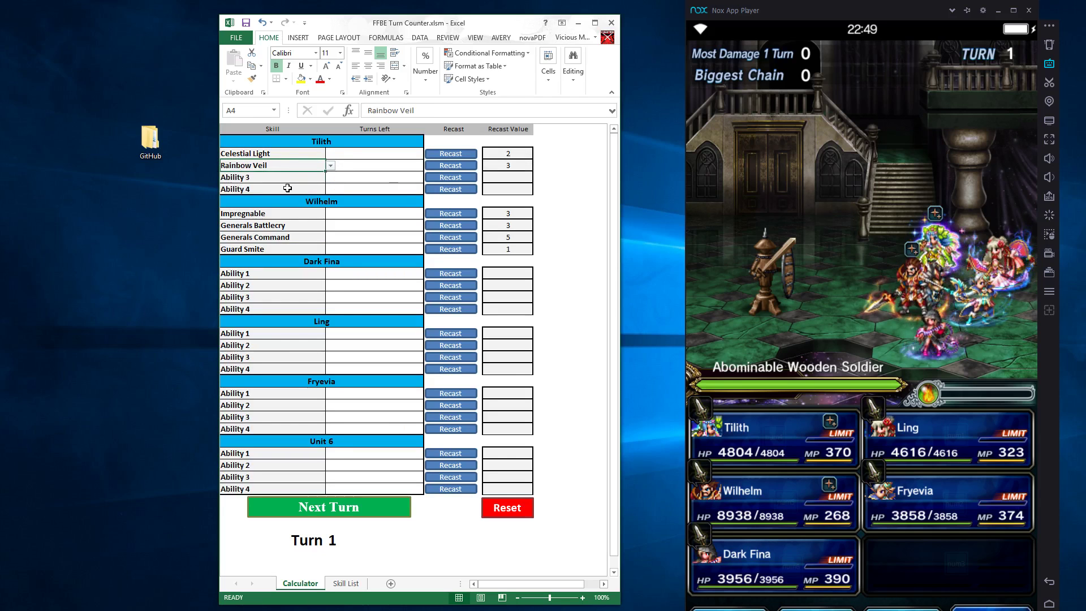
# - Give Ling the abilities Feint Step and Daunting Step
pyautogui.click(282, 190)
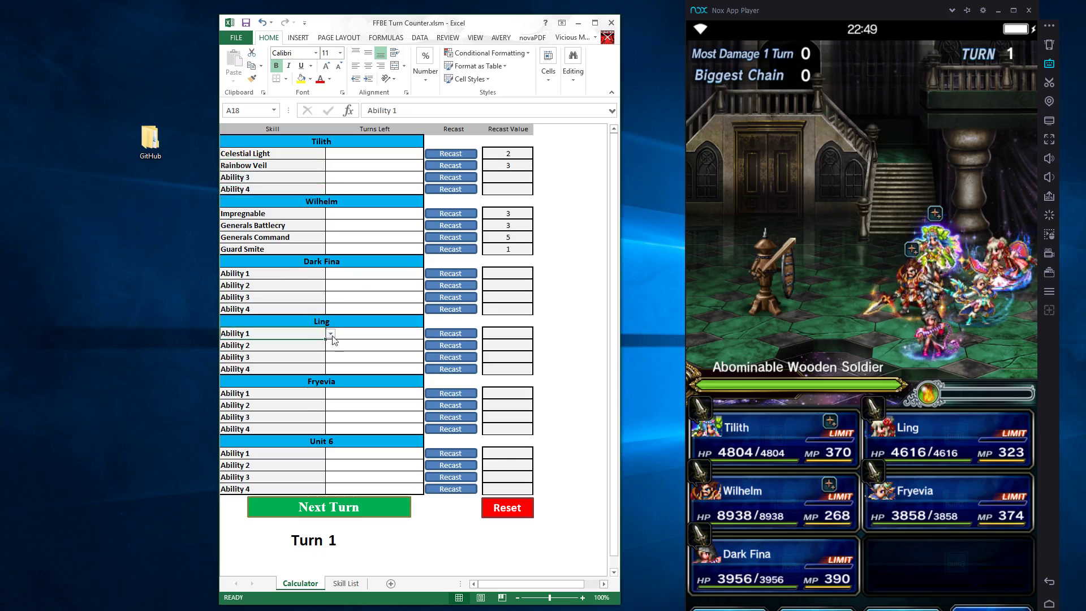
pyautogui.click(331, 334)
pyautogui.click(266, 344)
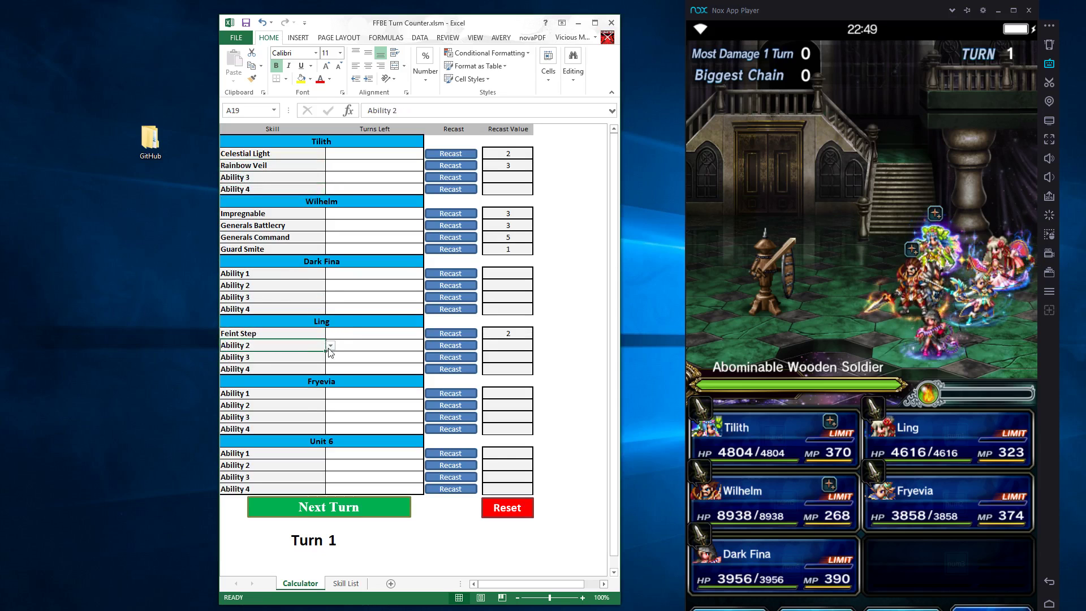
pyautogui.click(331, 345)
pyautogui.click(288, 362)
pyautogui.click(281, 358)
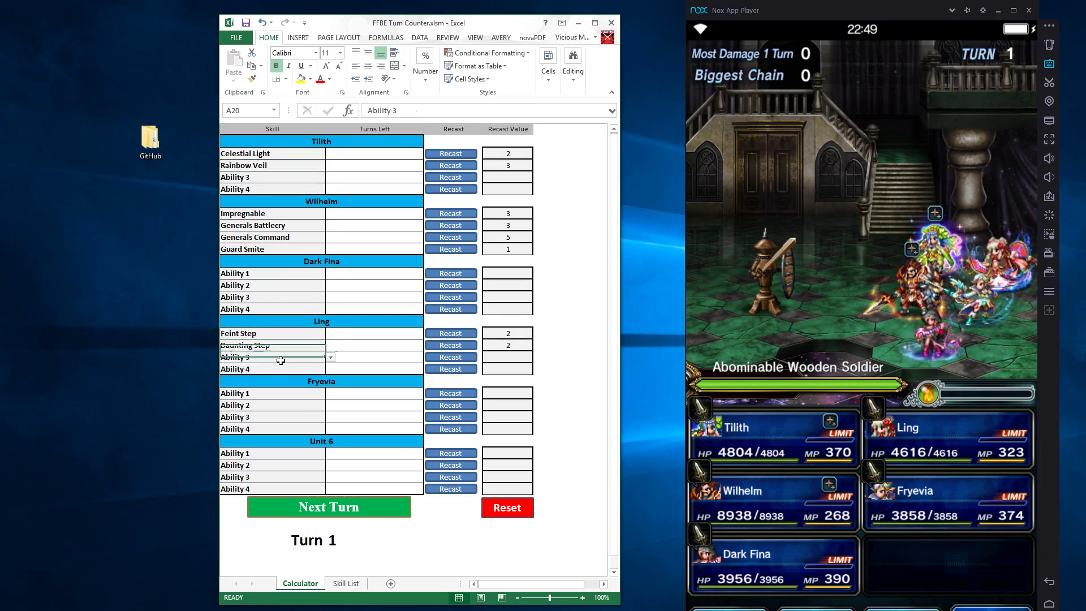
# - In the battle, cast Tilith's Celestial Light, Wilhelm's Impregnable and Ling's Daunting Step
pyautogui.moveTo(771, 433); pyautogui.dragTo(837, 433)
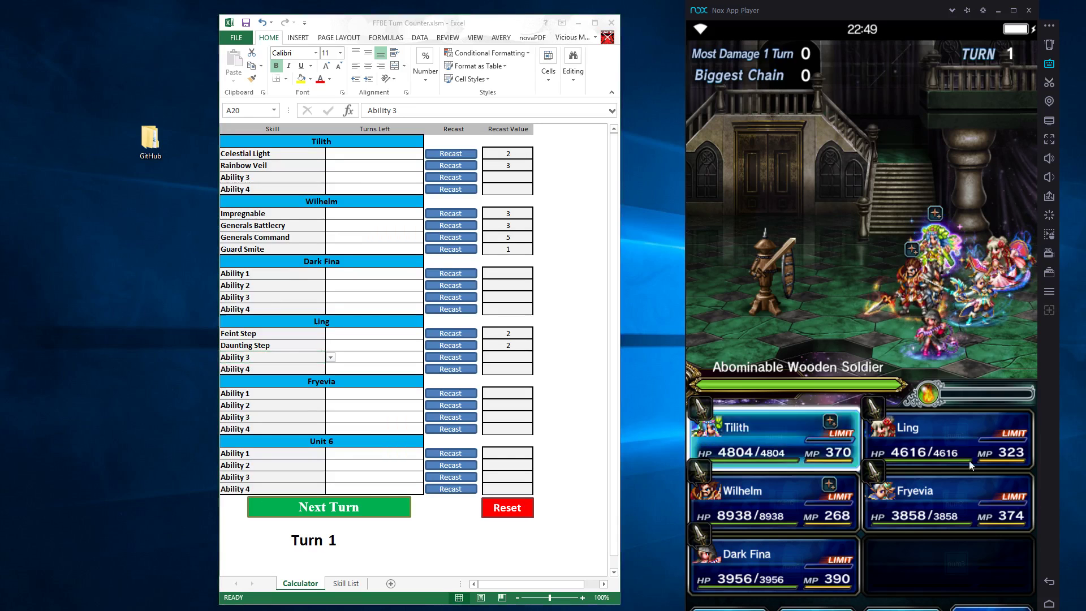
pyautogui.scroll(-1, 865, 487)
pyautogui.scroll(3, 860, 528)
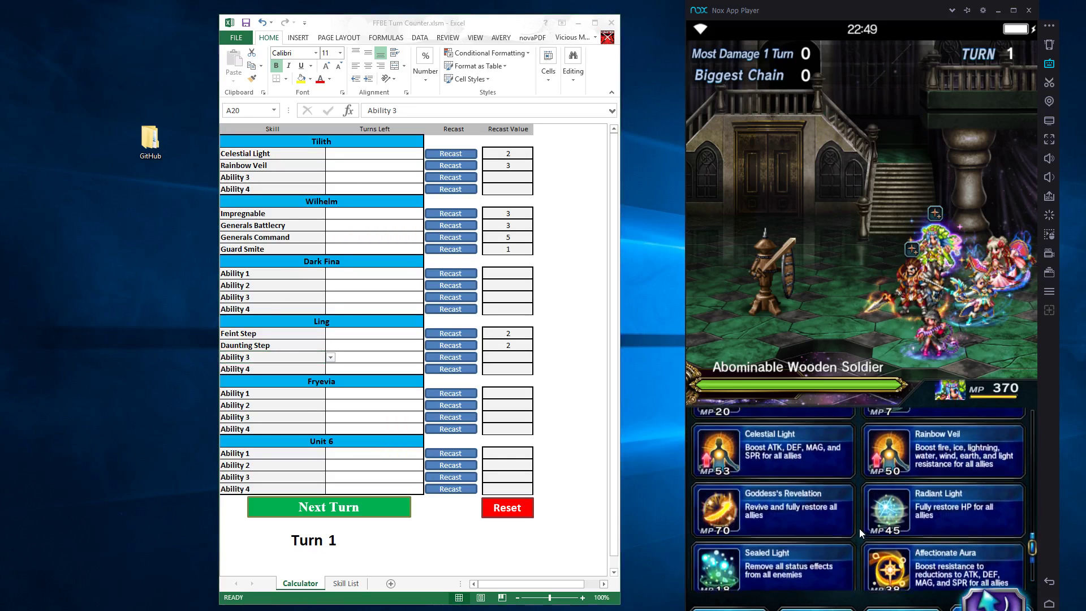
pyautogui.moveTo(805, 490); pyautogui.dragTo(747, 453)
pyautogui.click(747, 452)
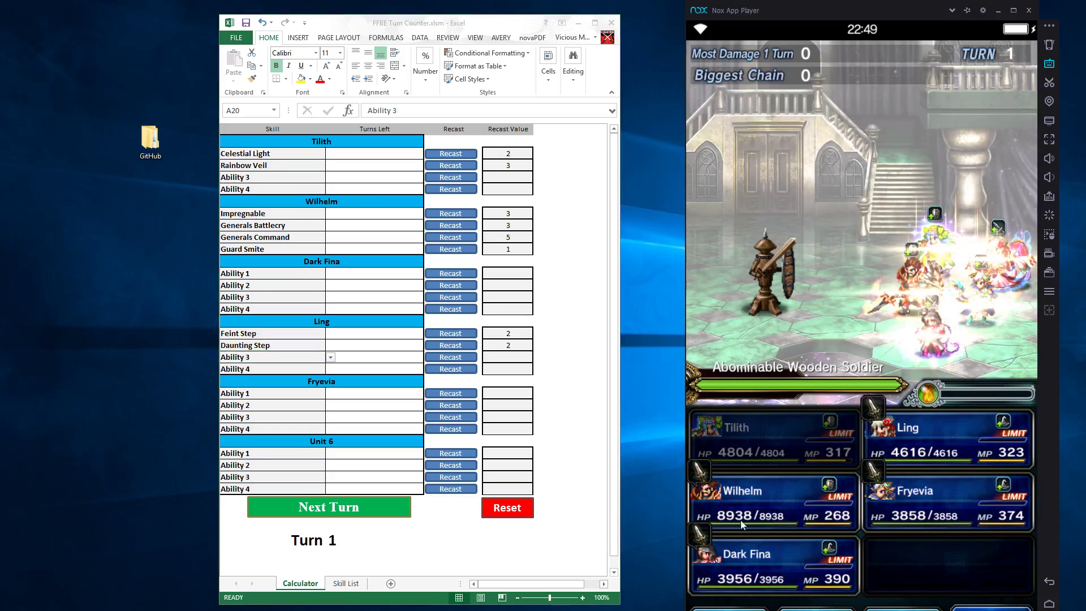
pyautogui.moveTo(741, 520); pyautogui.dragTo(930, 496)
pyautogui.moveTo(837, 522); pyautogui.dragTo(841, 464)
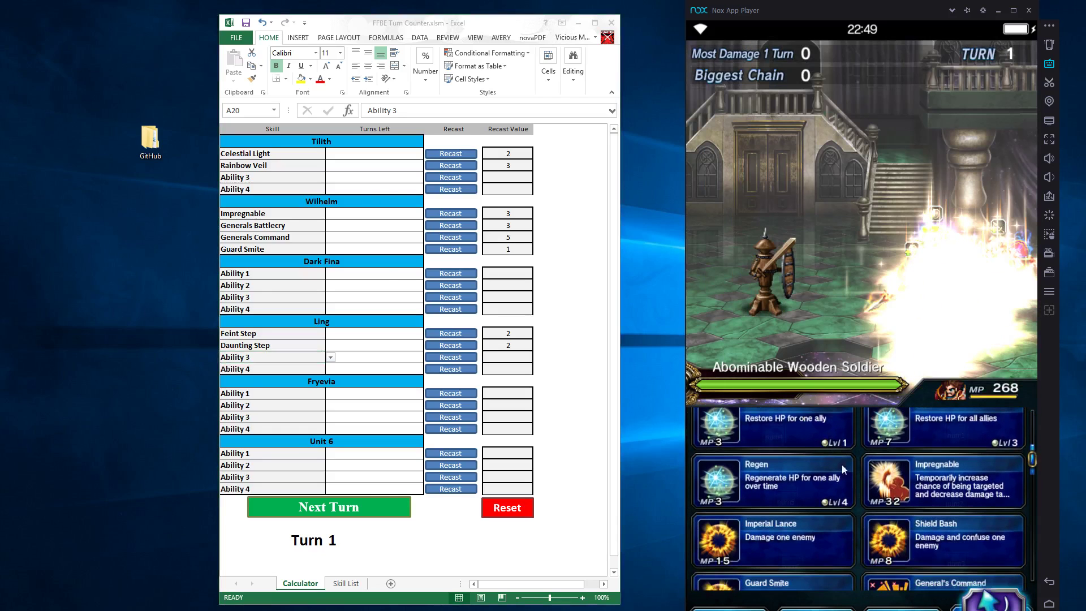
pyautogui.click(950, 490)
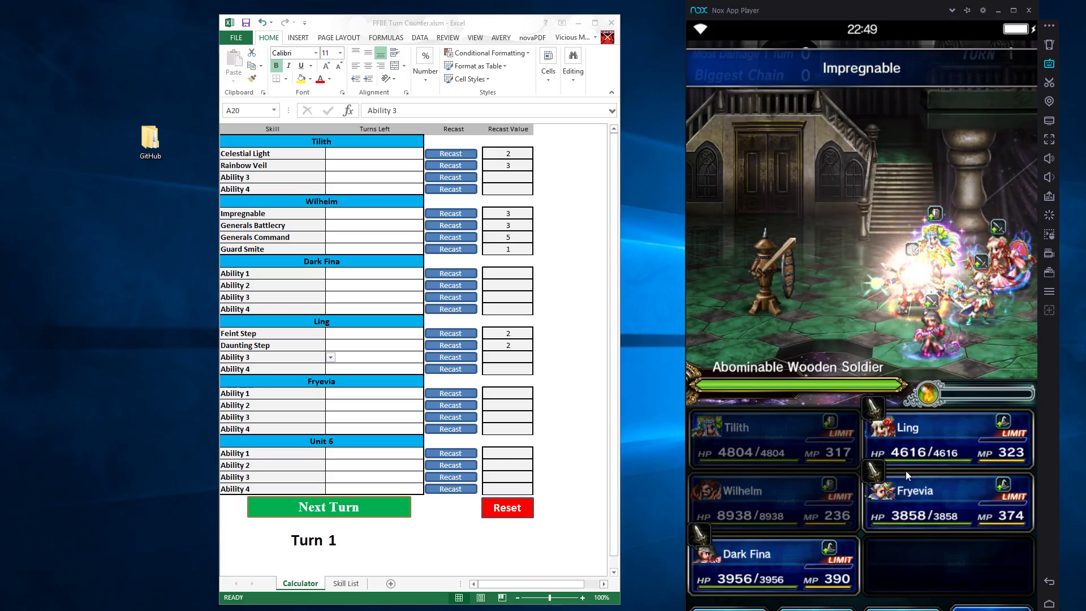
pyautogui.moveTo(905, 471); pyautogui.dragTo(973, 453)
pyautogui.moveTo(877, 532); pyautogui.dragTo(874, 427)
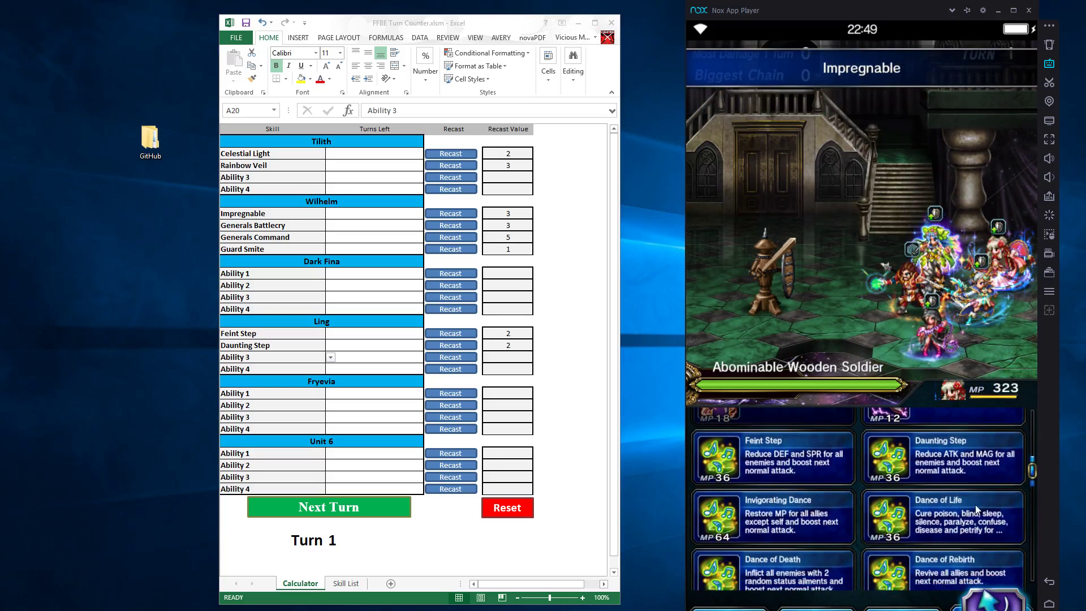
pyautogui.click(954, 465)
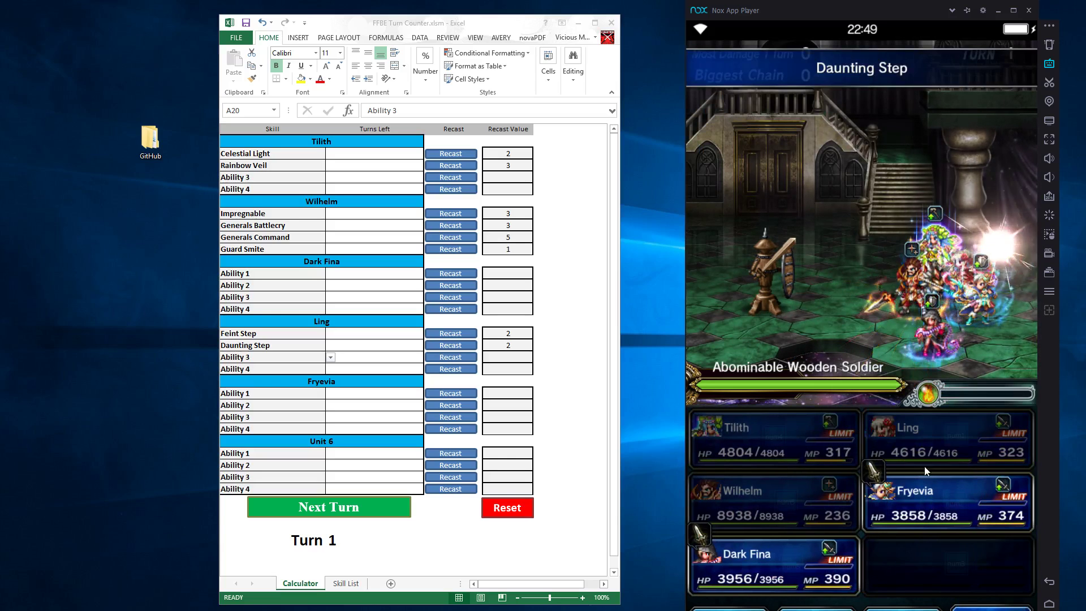
pyautogui.click(329, 221)
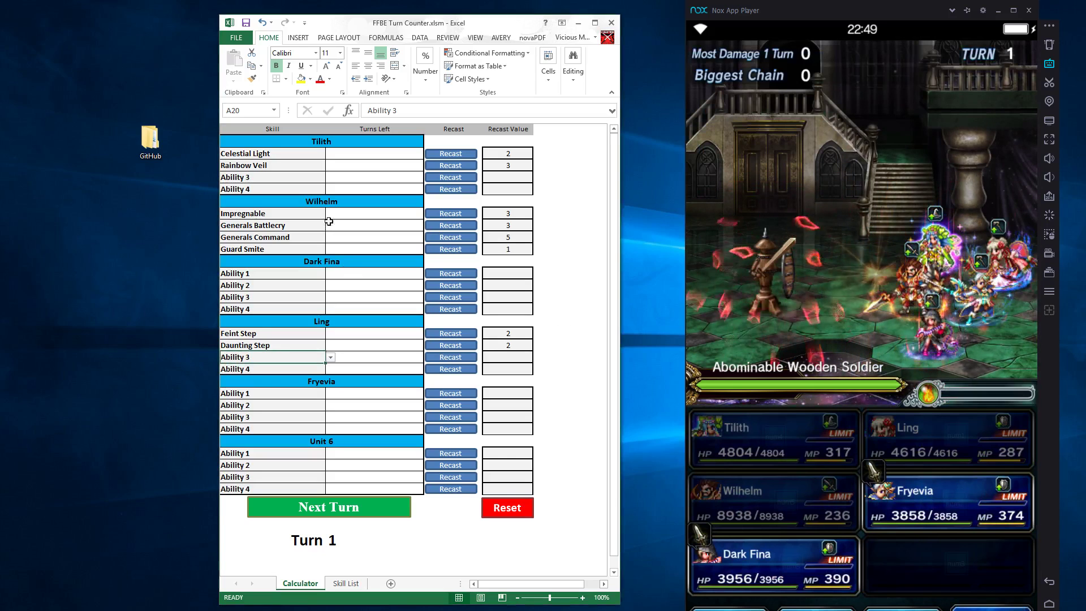
# - Start countdowns for Impregnable (3), Celestial Light (2) and Daunting Step (2)
pyautogui.click(453, 214)
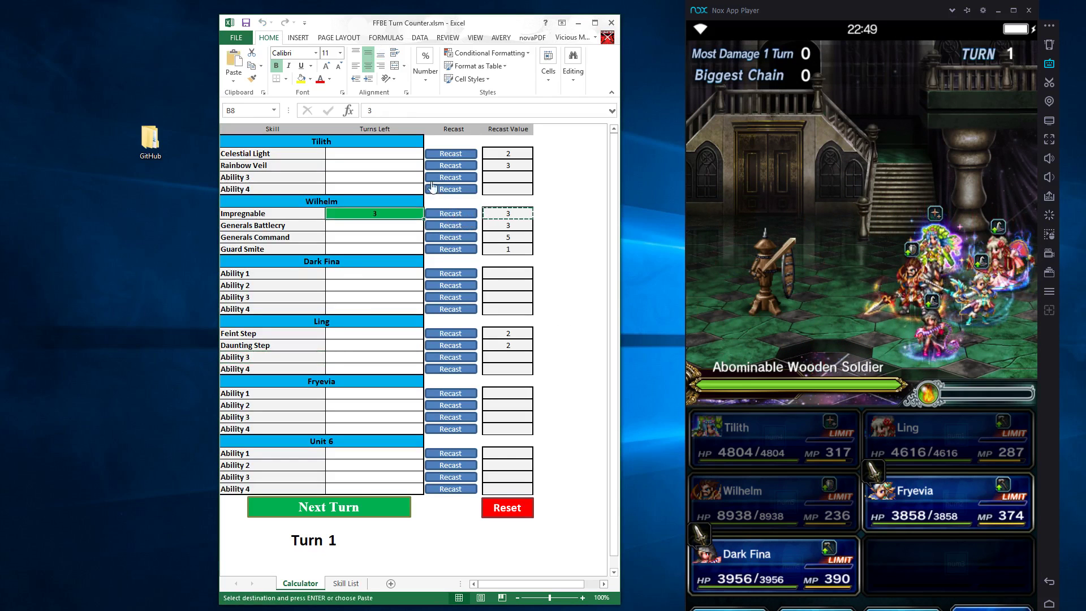
pyautogui.click(457, 155)
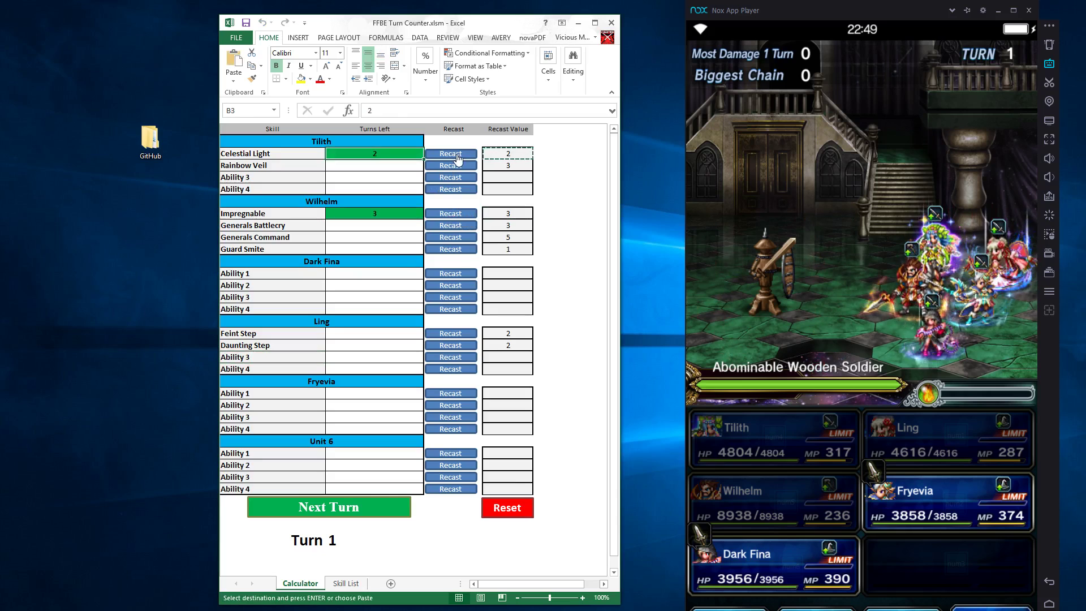
pyautogui.click(448, 348)
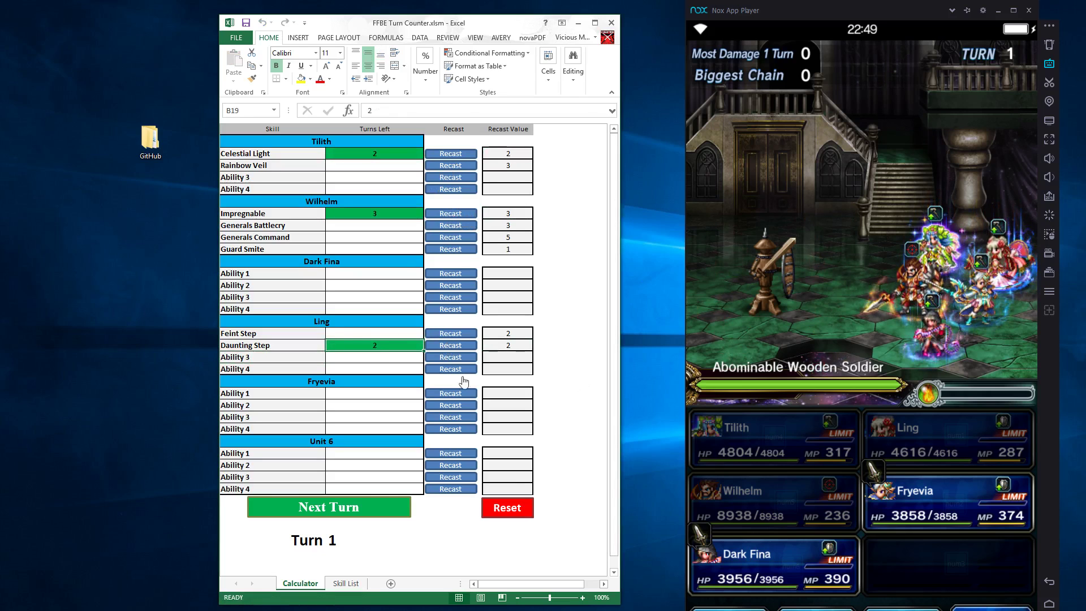
# - In the battle, have Dark Fina, Fryevia and Ling attack the Wooden Soldier
pyautogui.click(779, 566)
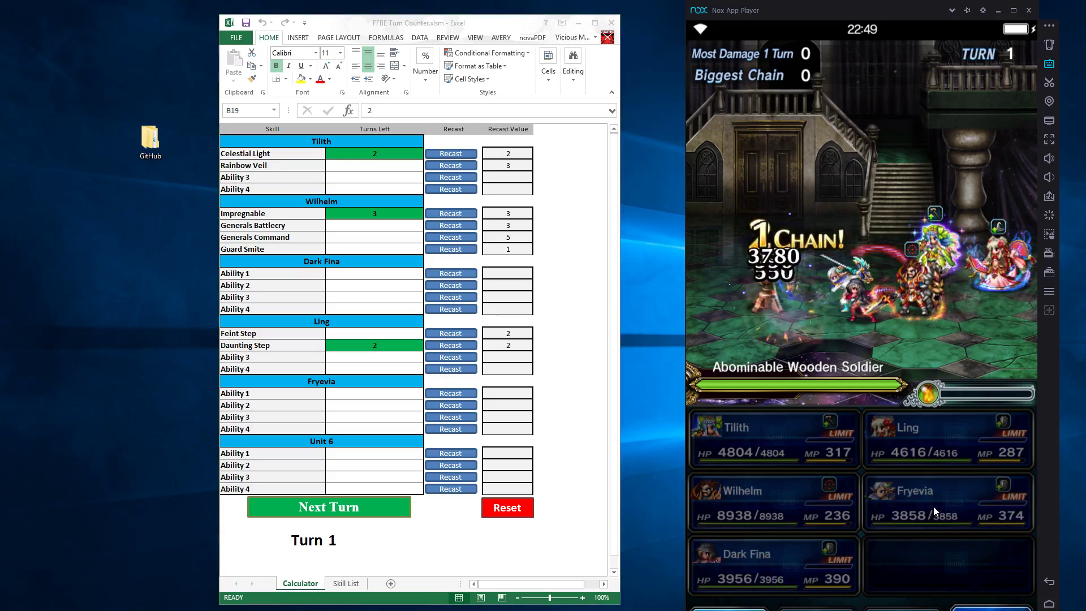
pyautogui.click(874, 491)
pyautogui.click(872, 448)
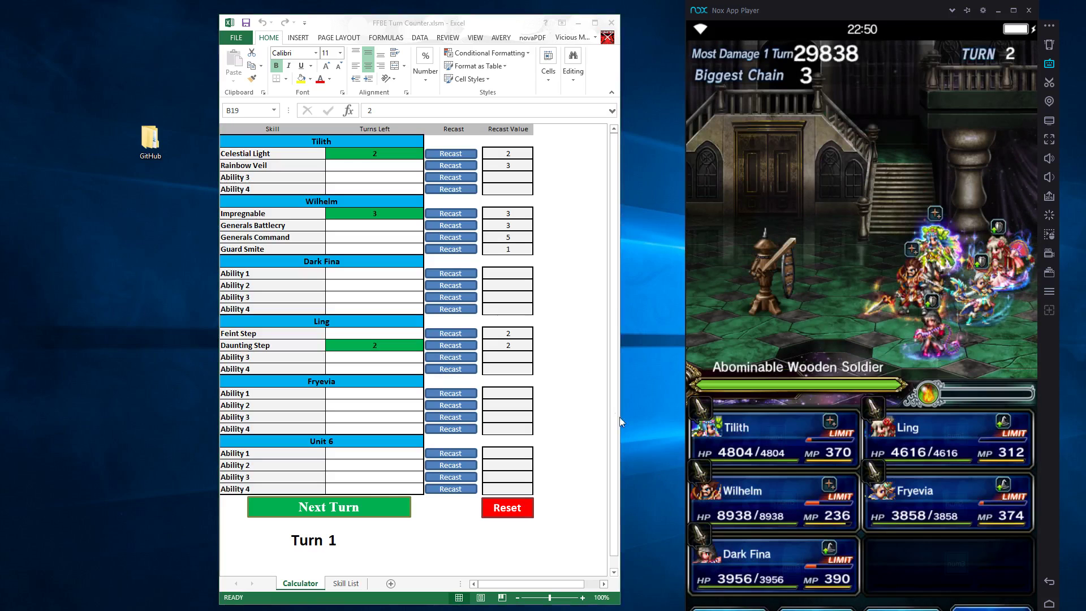
# - Advance the tracker from Turn 1 to Turn 3
pyautogui.click(392, 557)
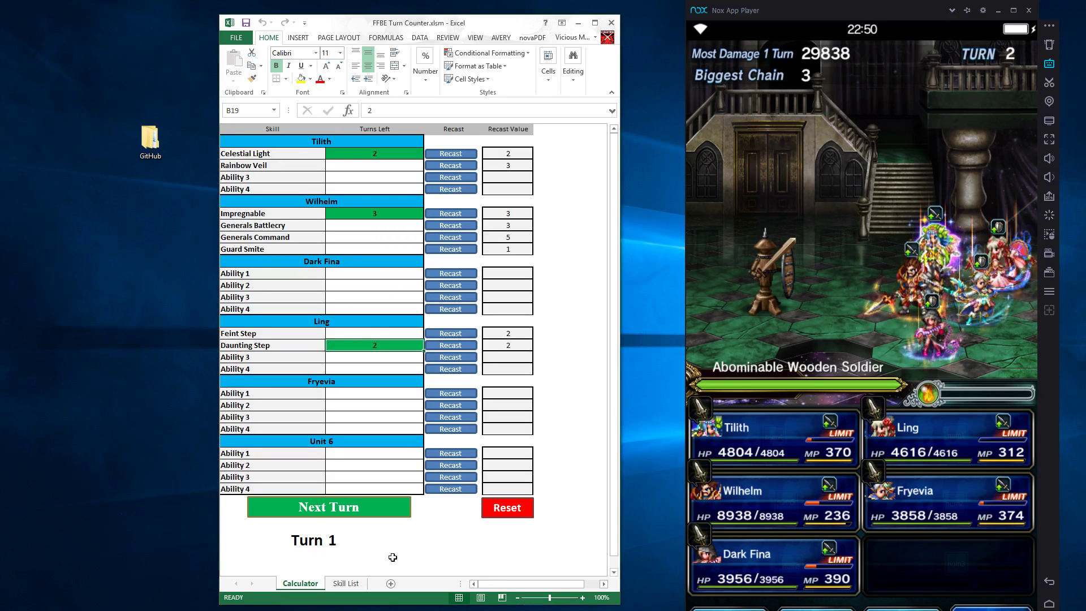
pyautogui.click(334, 510)
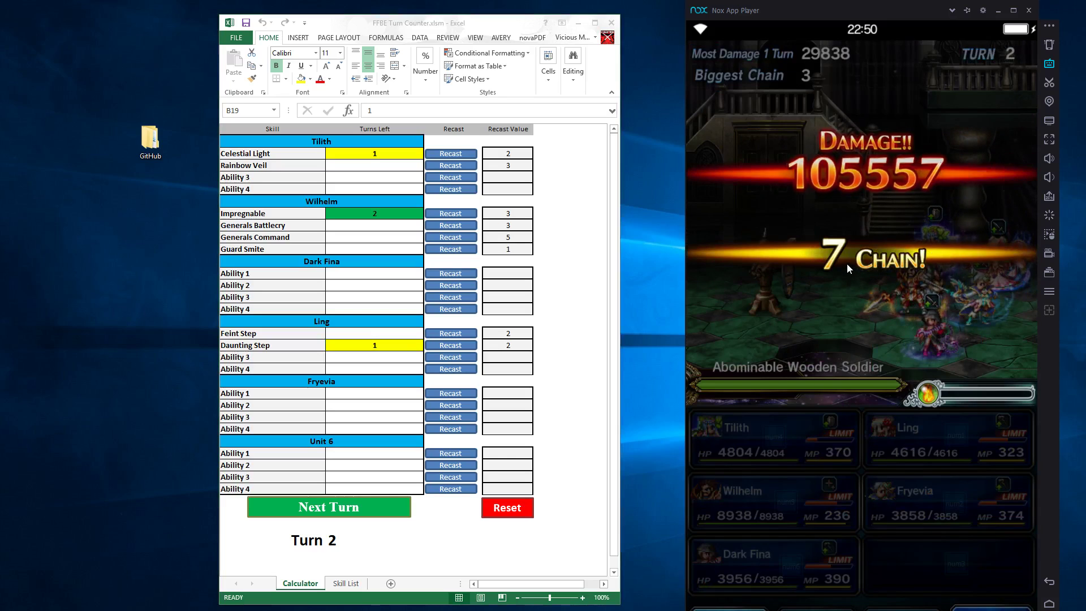
pyautogui.click(328, 507)
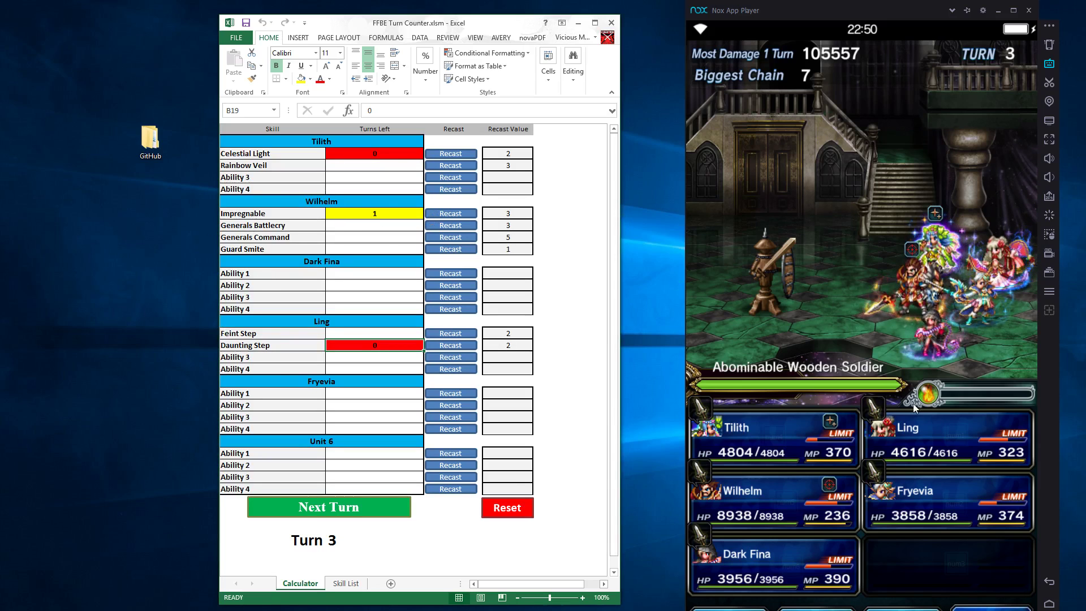
# - Check Wilhelm's stats, order the party's attacks, then advance the tracker to Turn 4
pyautogui.click(916, 289)
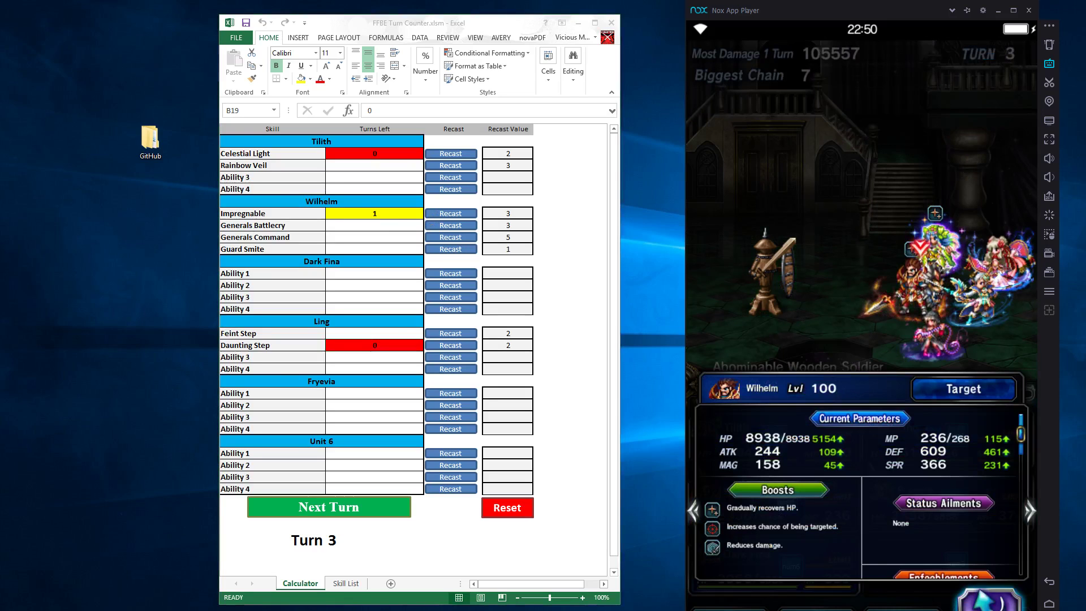
pyautogui.click(800, 429)
pyautogui.click(800, 425)
pyautogui.click(939, 444)
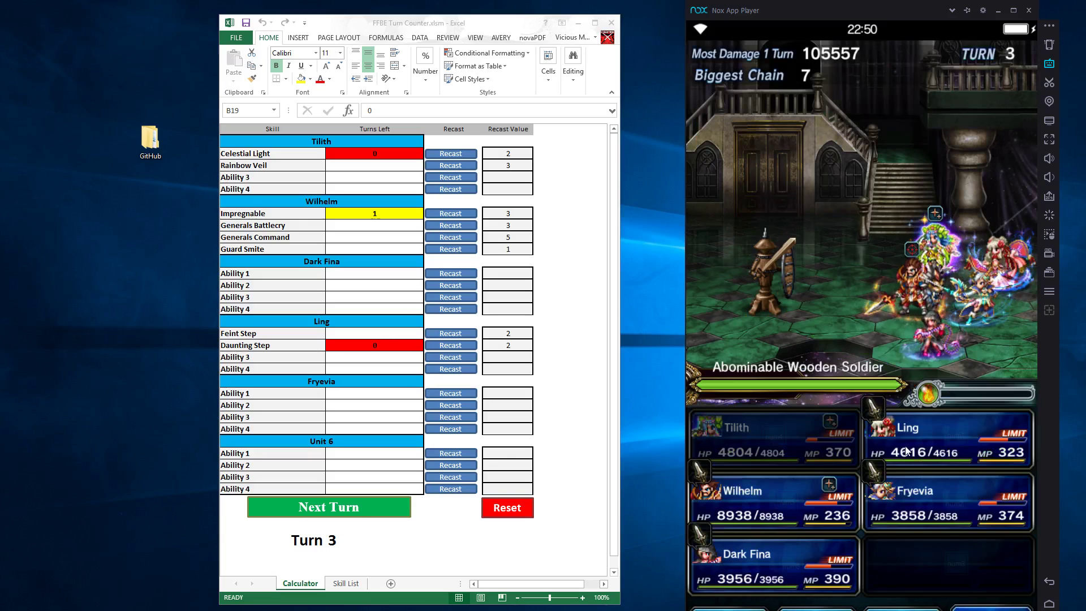
pyautogui.click(780, 500)
pyautogui.click(914, 494)
pyautogui.click(789, 562)
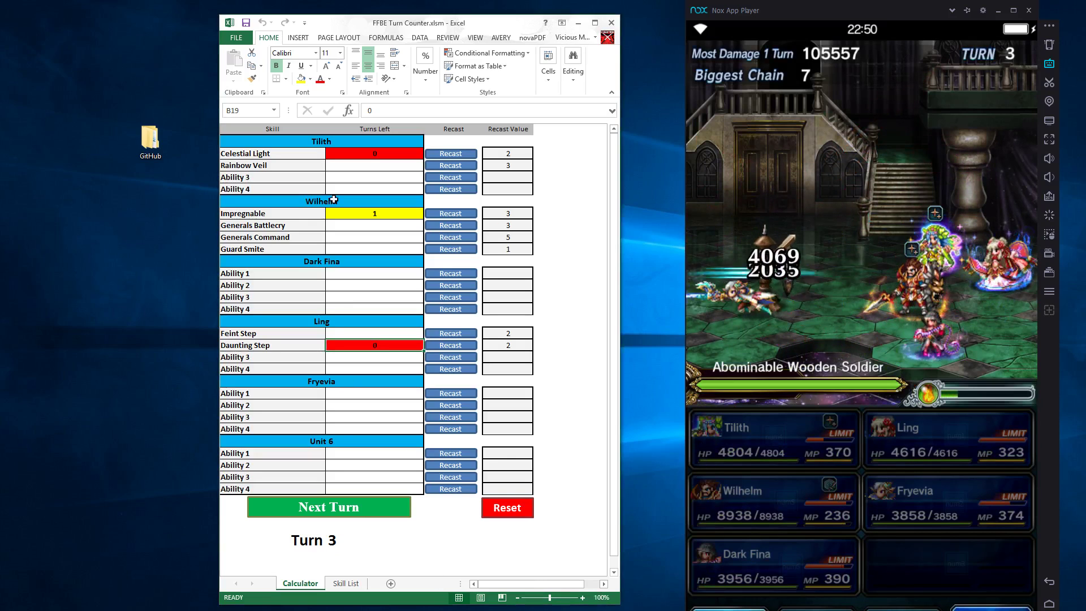
pyautogui.click(346, 503)
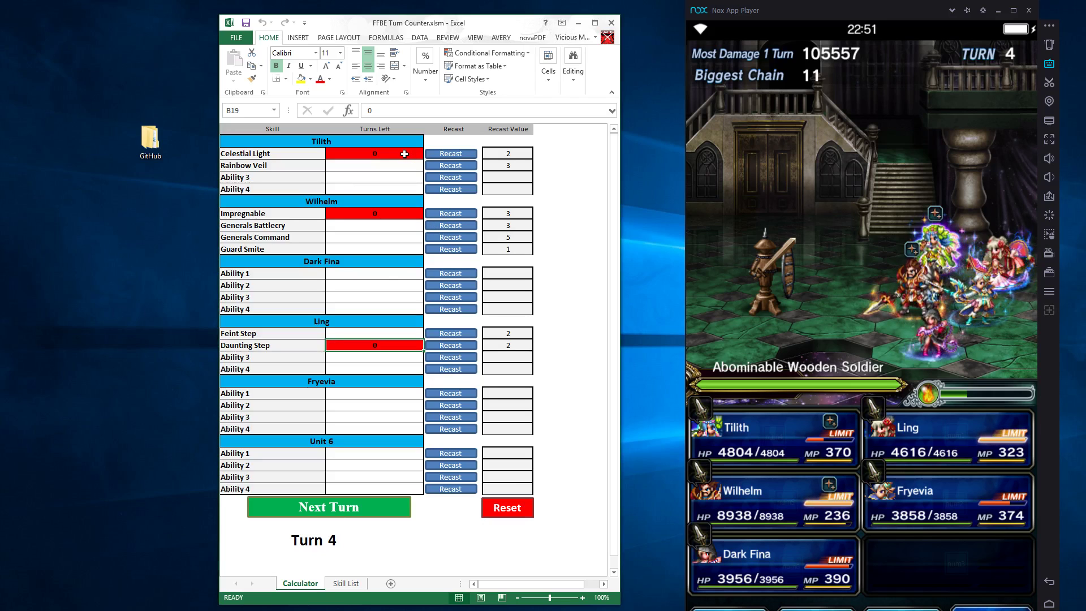
pyautogui.click(262, 338)
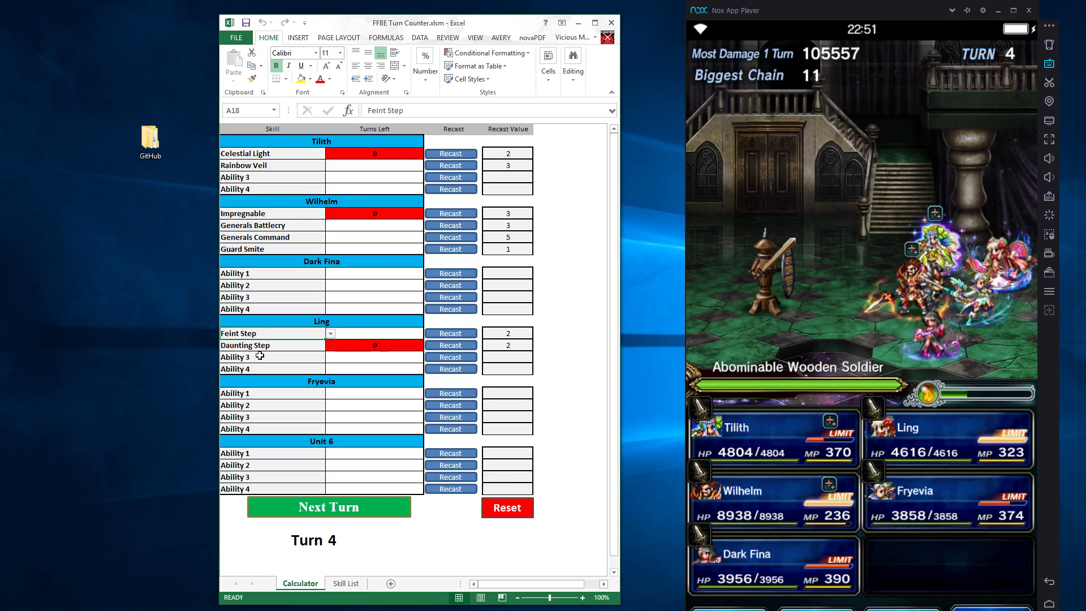
pyautogui.click(273, 335)
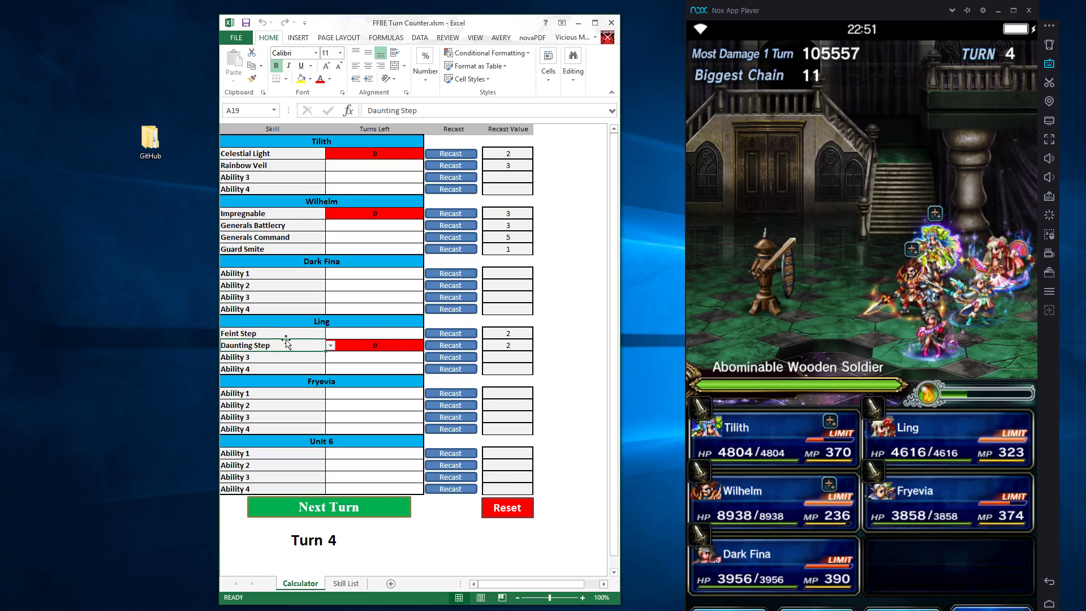
pyautogui.press('Up')
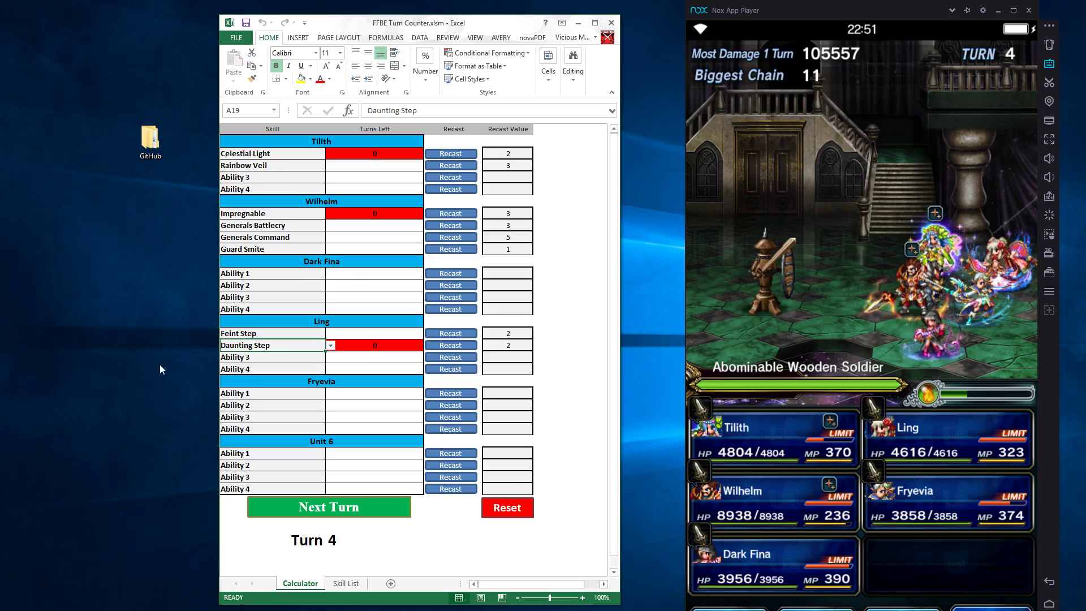